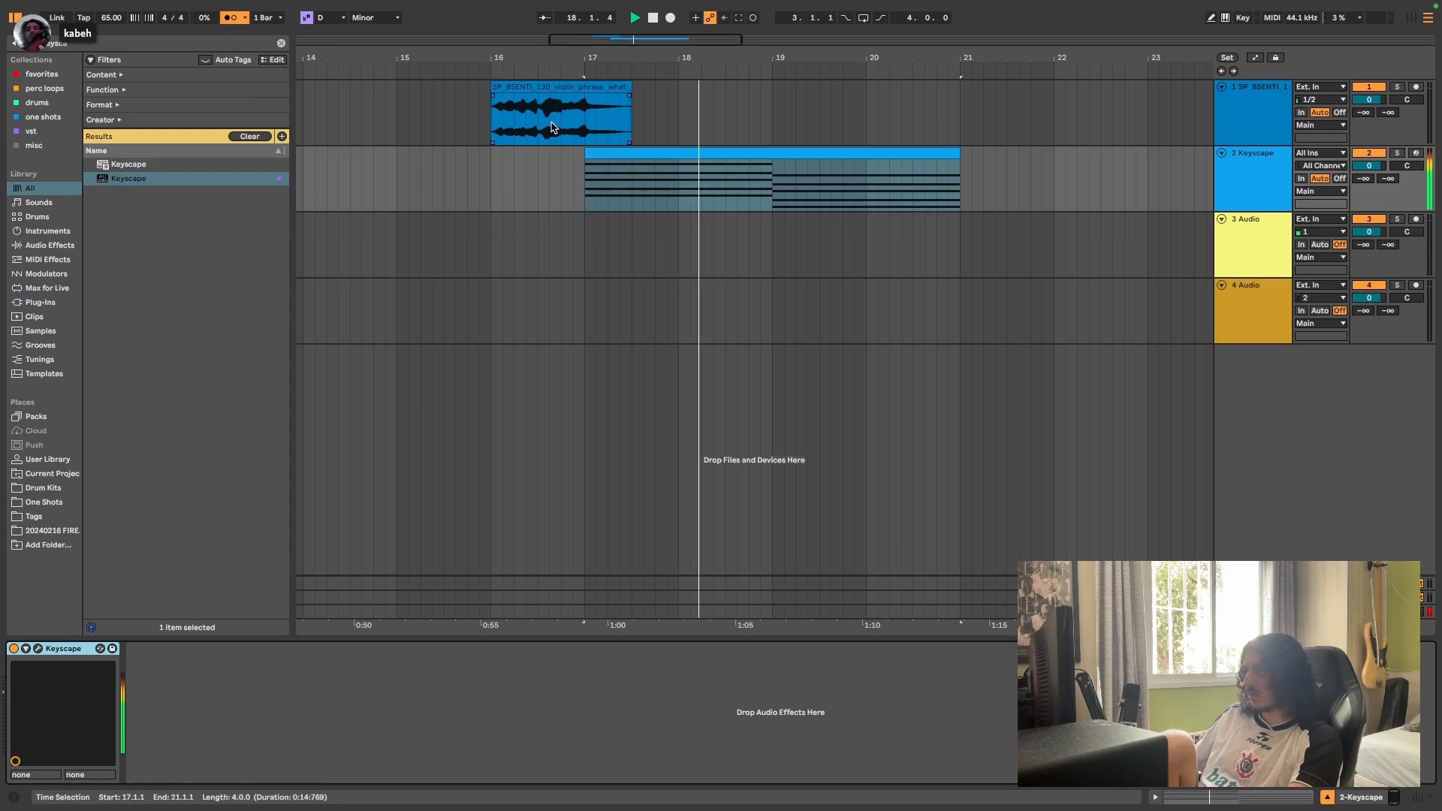
Step: Paste a copy of the violin phrase clip further along track 1, near bar 20
left_click(724, 129)
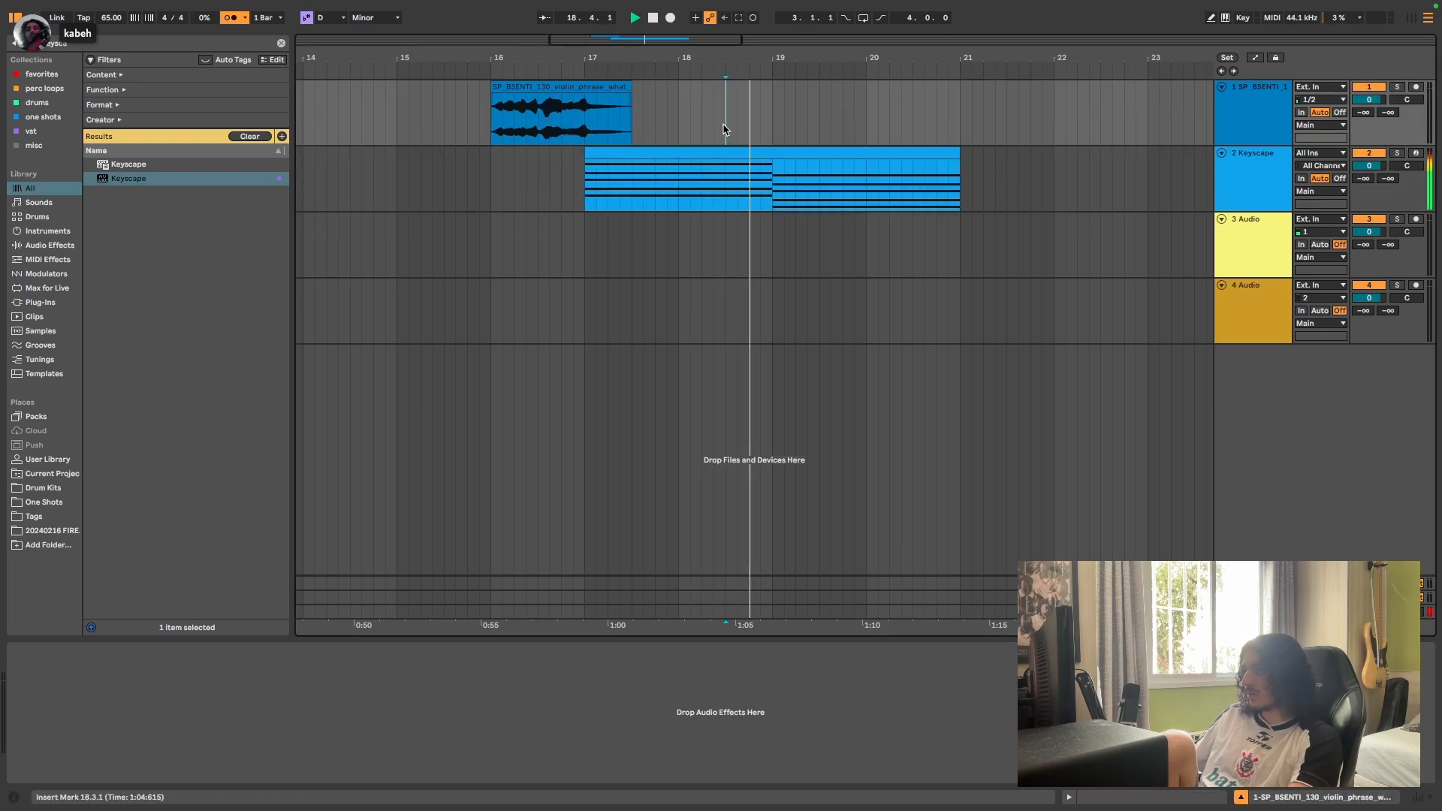
key("ctrl+v")
Step: Apply the Strum transformation to the Keyscape chord notes with Low at 0% and Tension at 12%
left_click(204, 358)
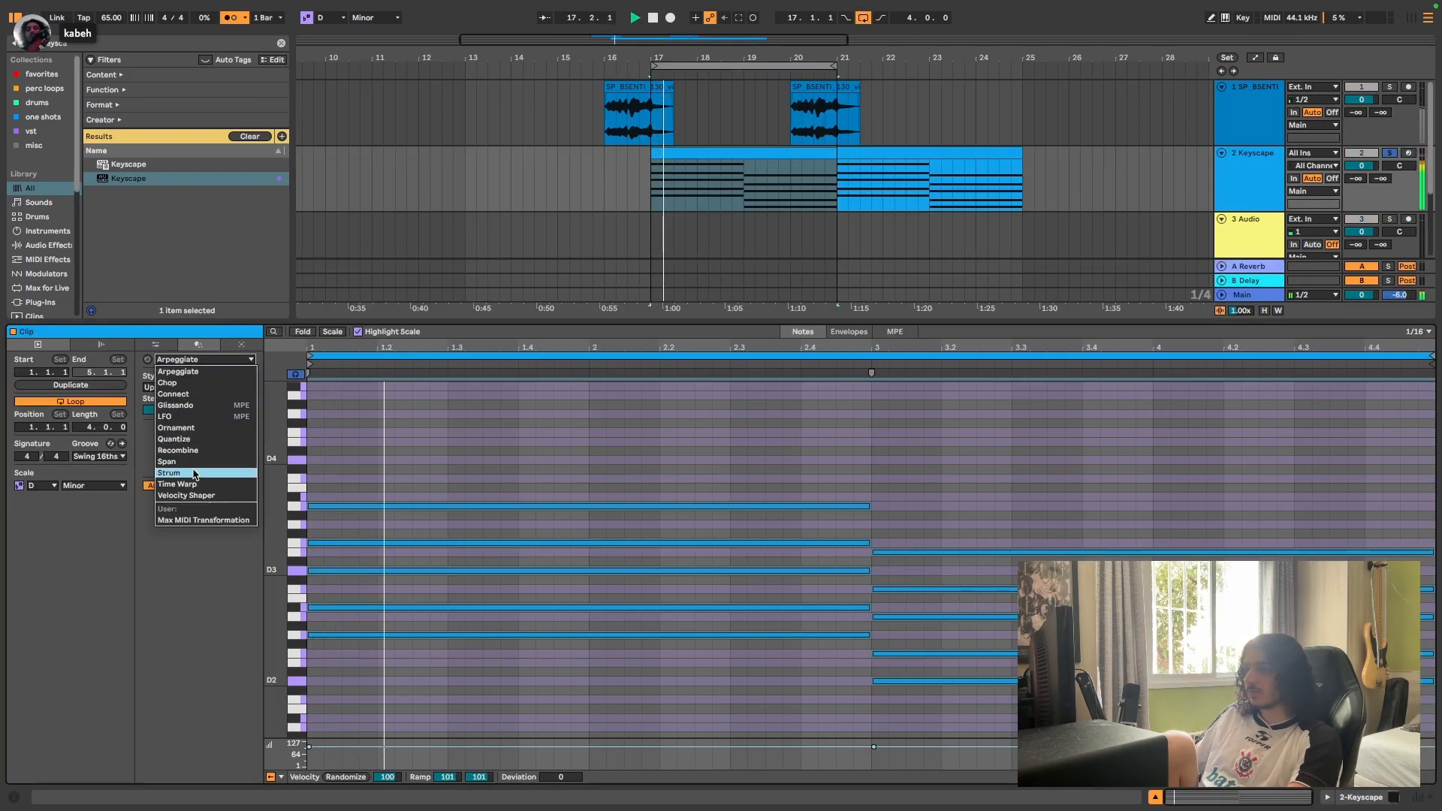
left_click(191, 474)
left_click_drag(199, 388, 196, 456)
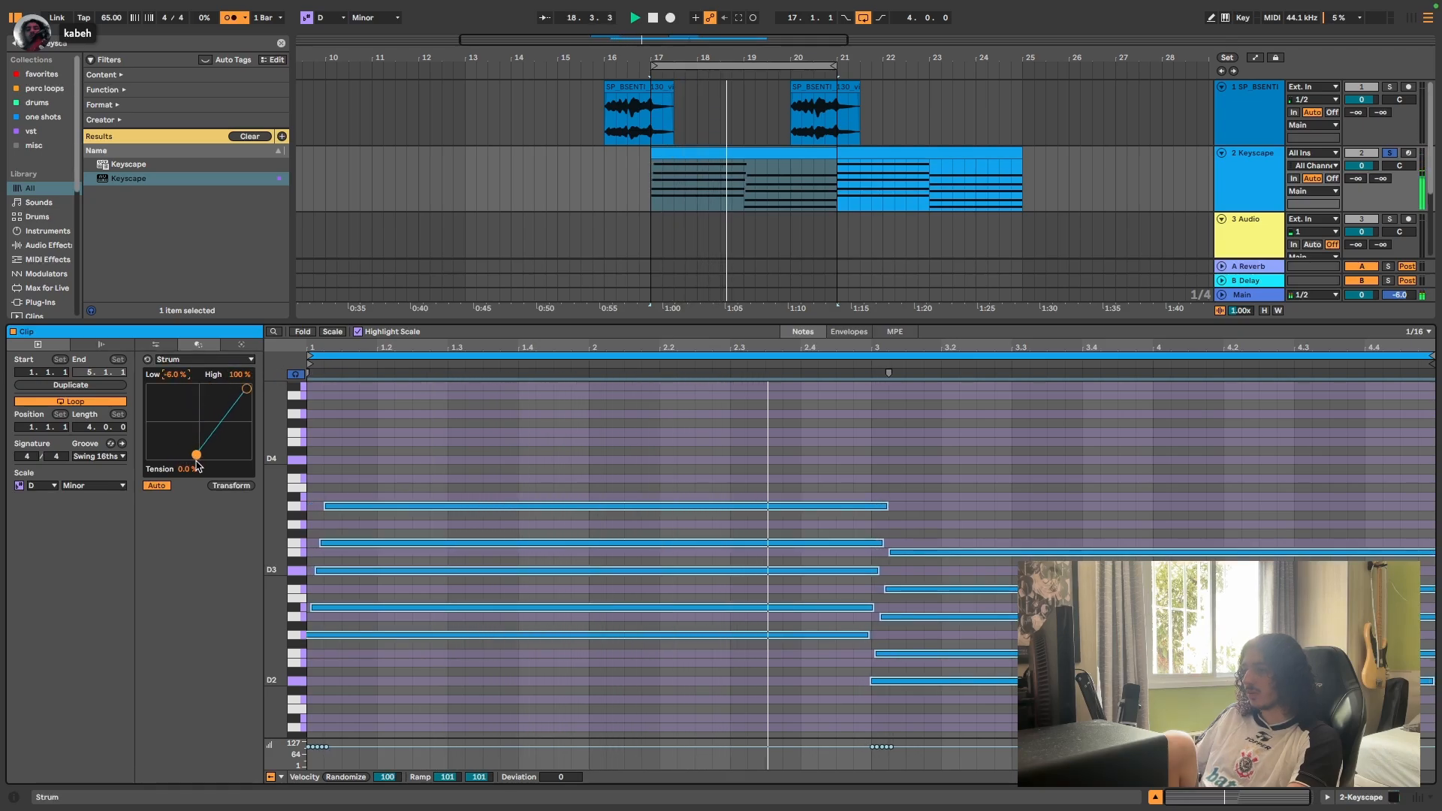
double_click(174, 377)
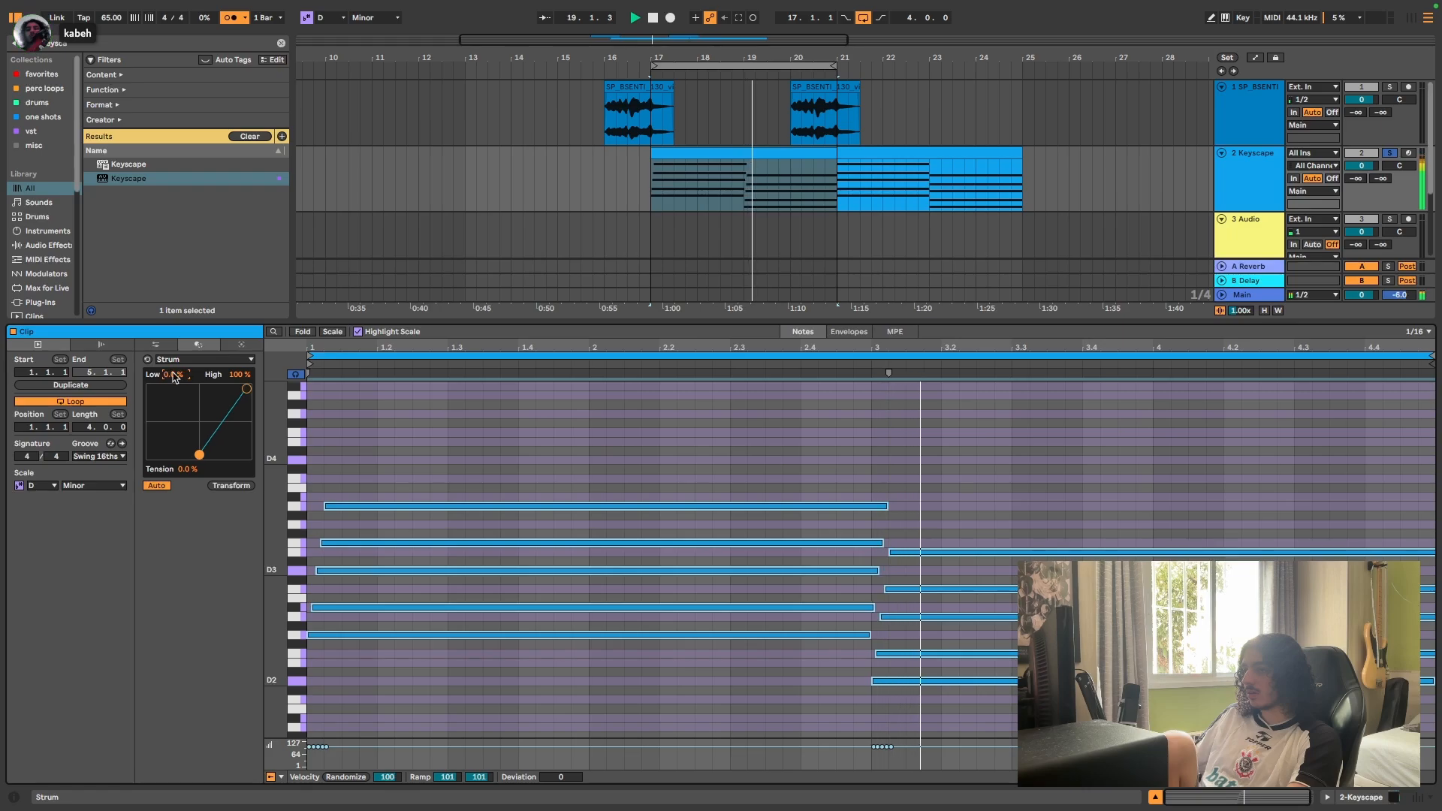
left_click_drag(185, 470, 185, 437)
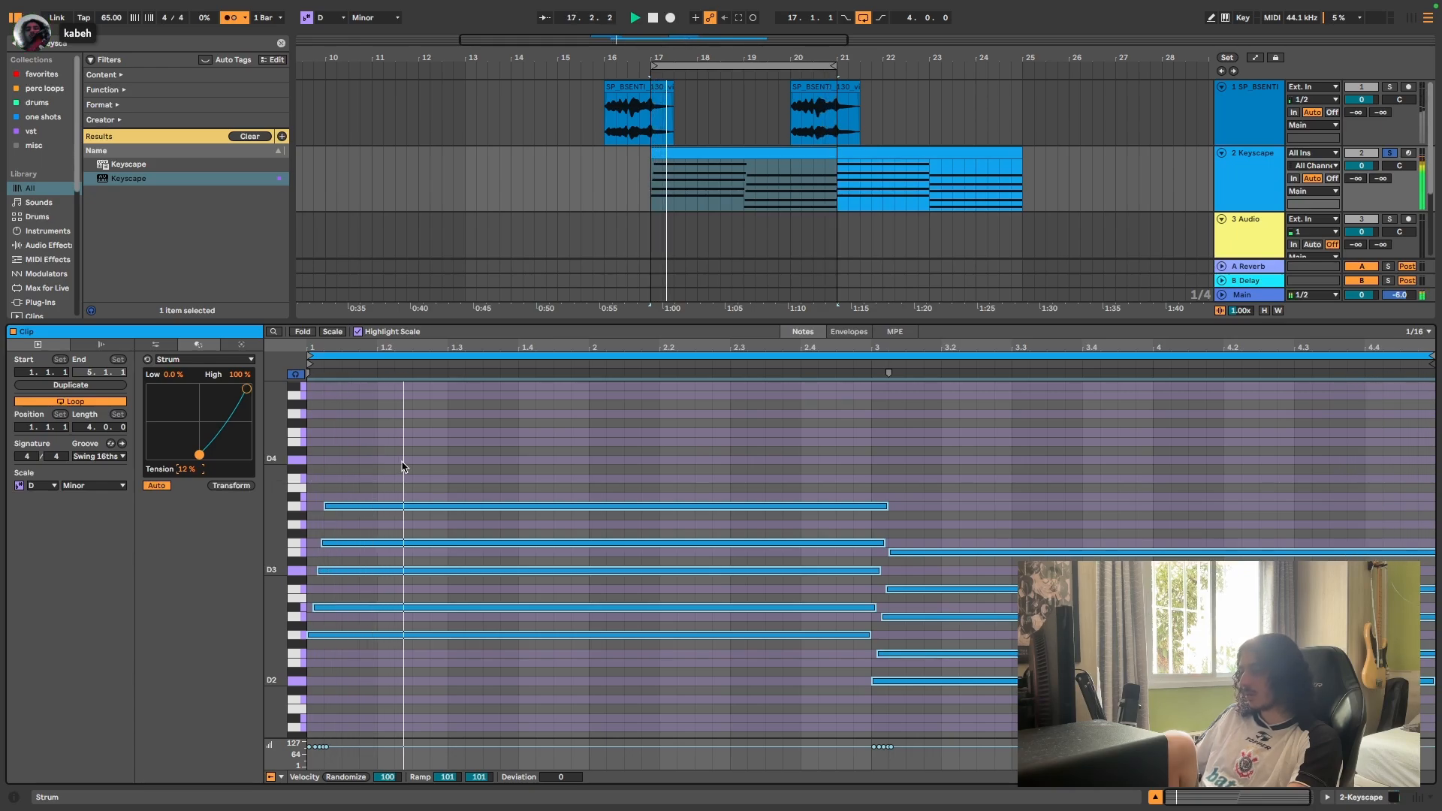
Step: Set the Strum Low value to -62% and readjust its Tension with all chord notes selected
left_click_drag(199, 454, 170, 455)
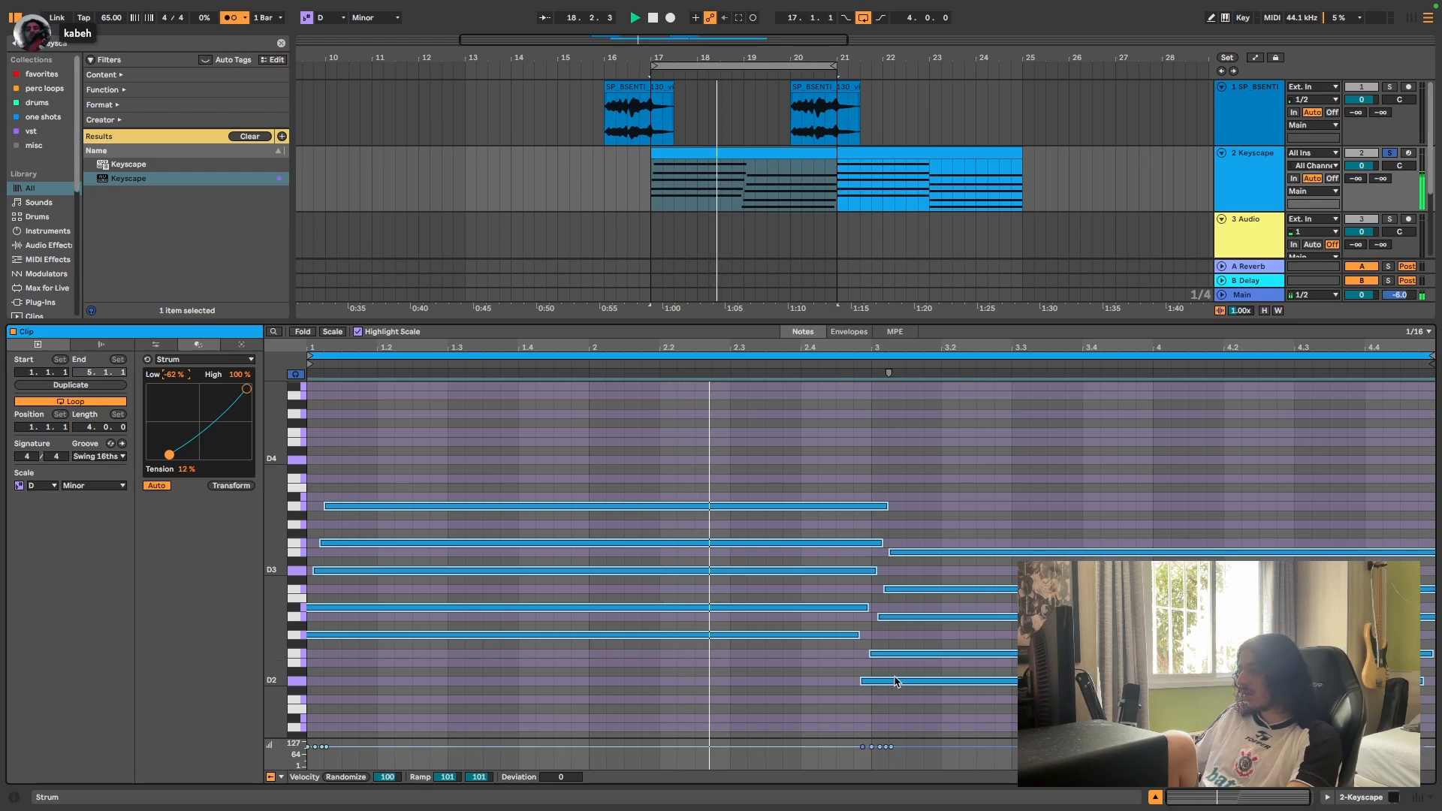
key("ctrl+a")
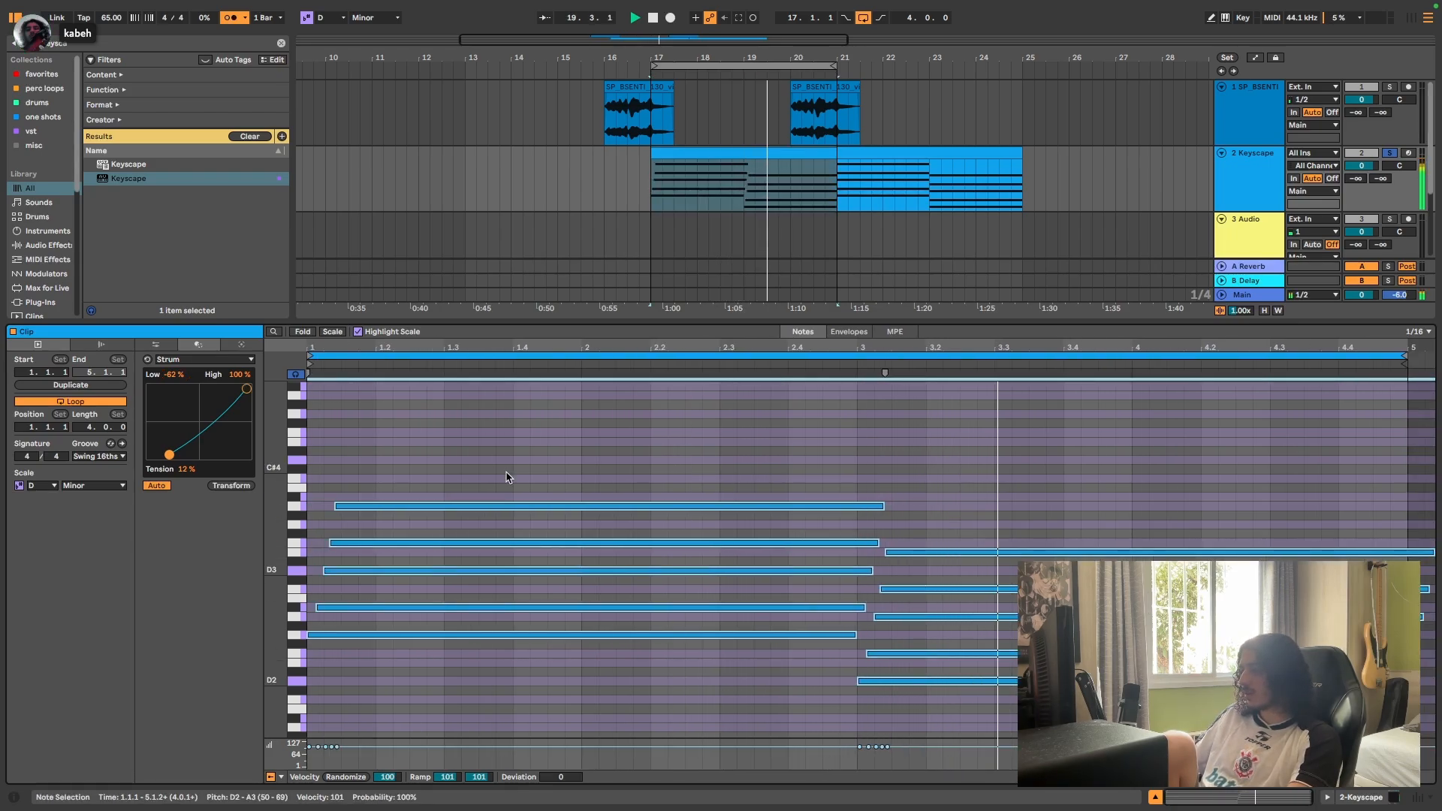
left_click_drag(186, 468, 185, 460)
left_click(434, 440)
key("super+a")
left_click_drag(184, 468, 184, 490)
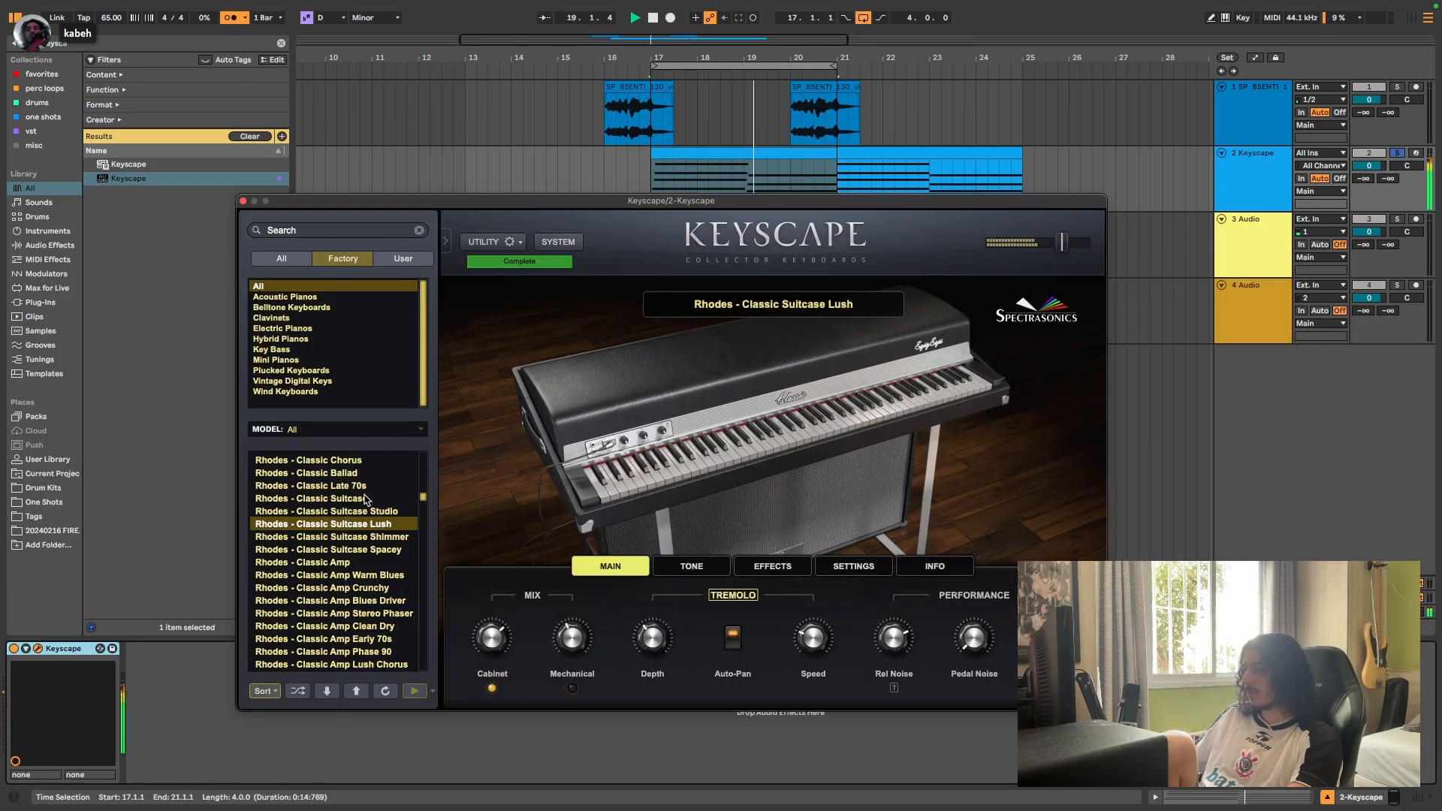
Step: Close the Keyscape instrument window and extend the arrangement loop to eight bars, ending at bar 25
left_click(242, 201)
scroll(698, 313, "down", 3)
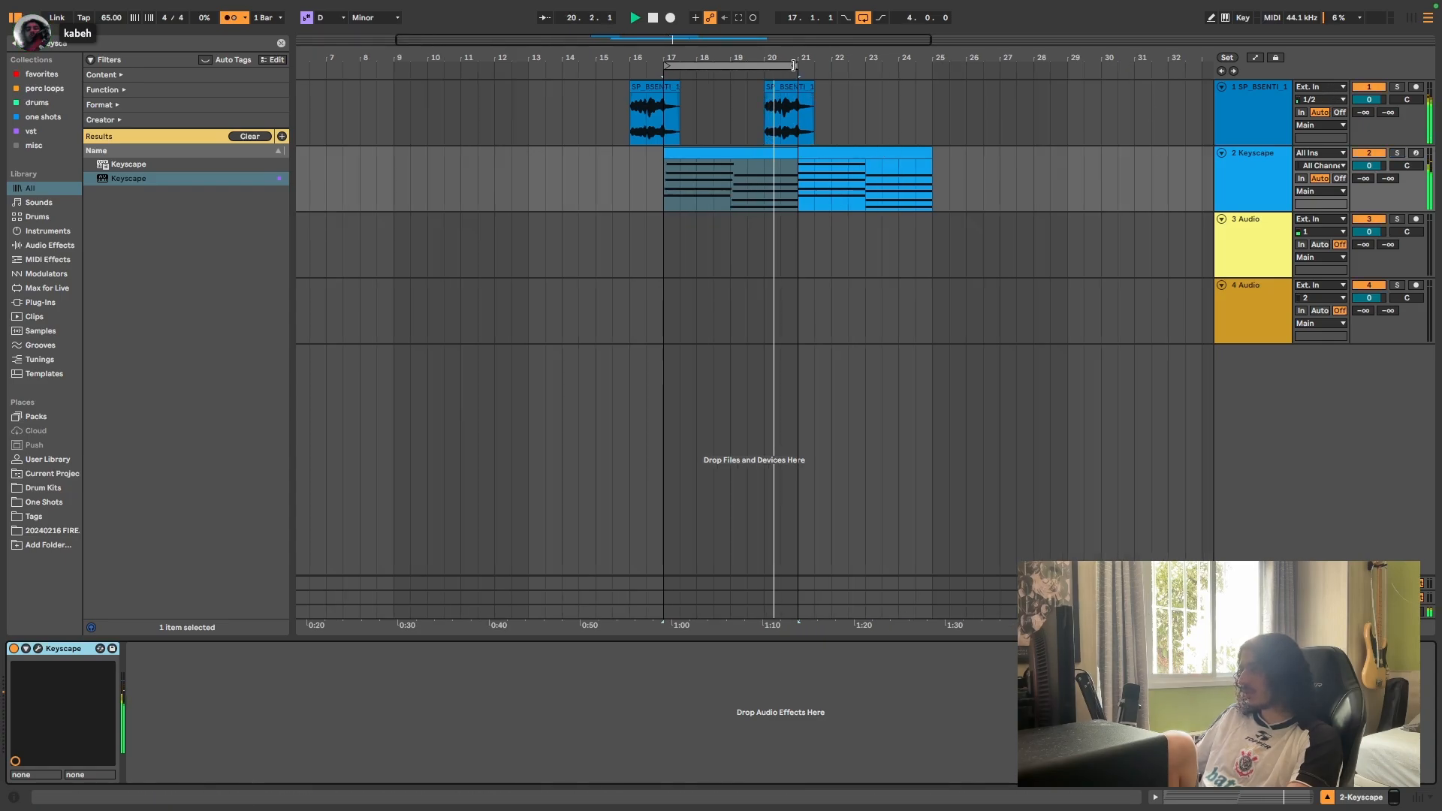
left_click_drag(798, 66, 923, 78)
Step: Select the Keyscape chord clip material starting at bar 17 on track 2
left_click(766, 152)
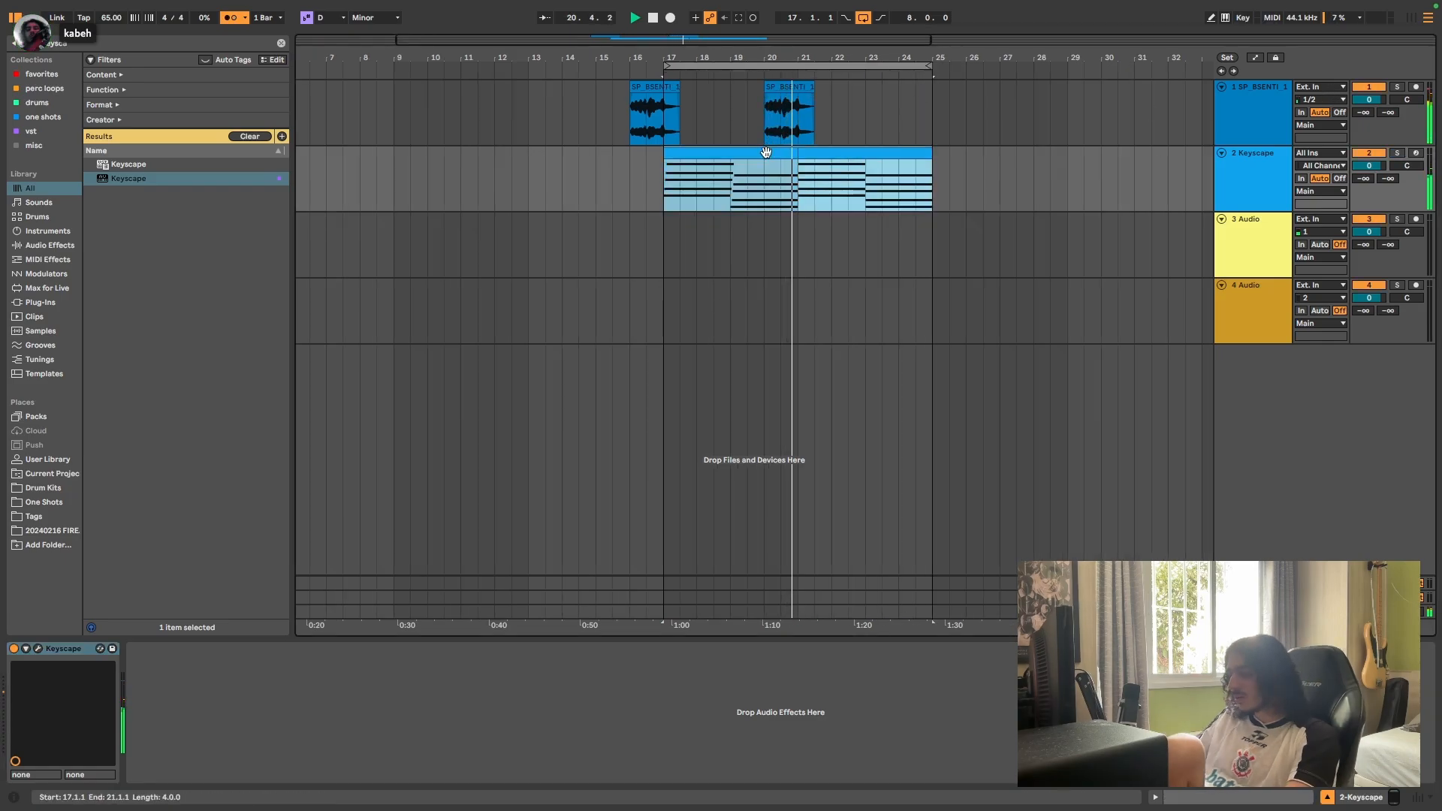
scroll(894, 233, "up", 1)
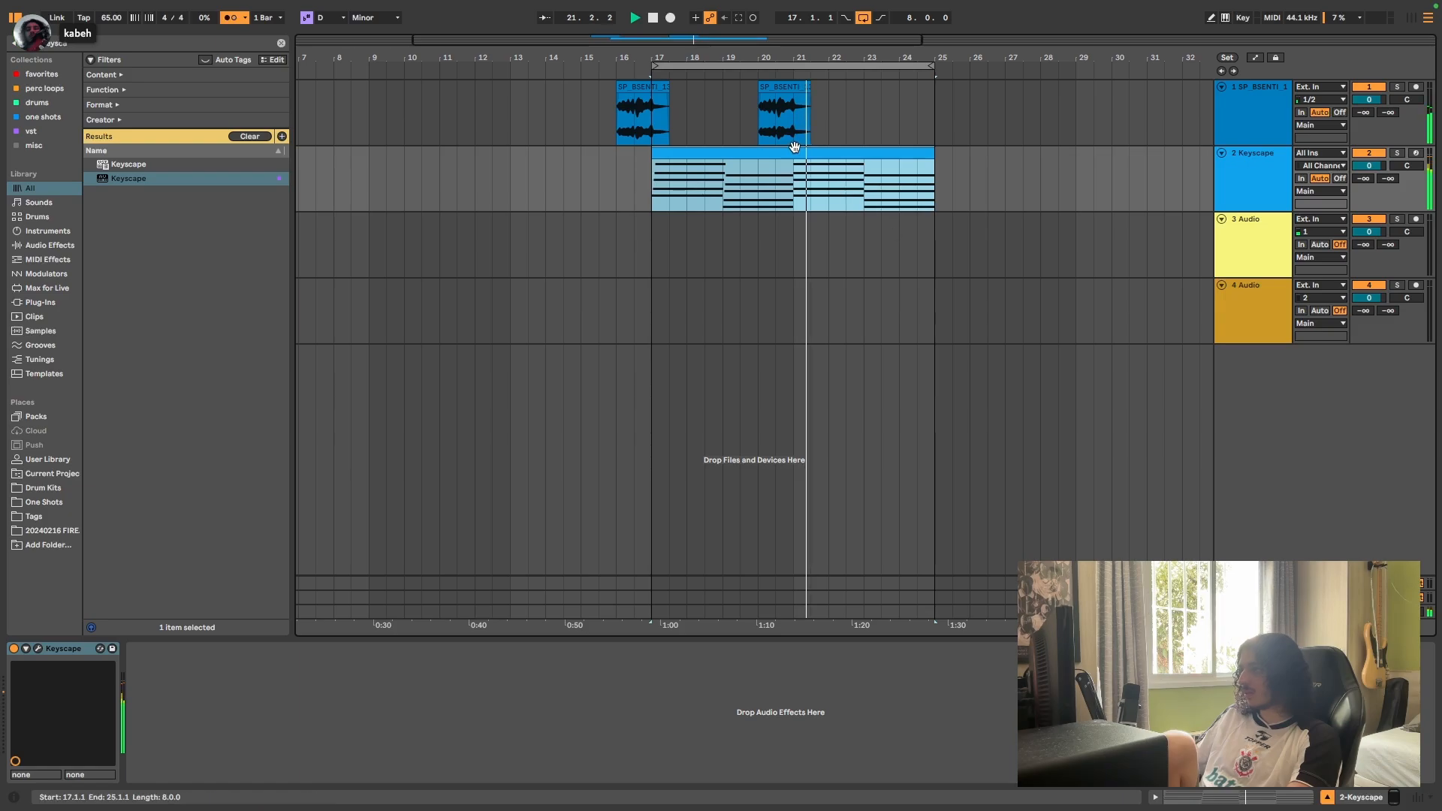
left_click_drag(794, 154, 652, 180)
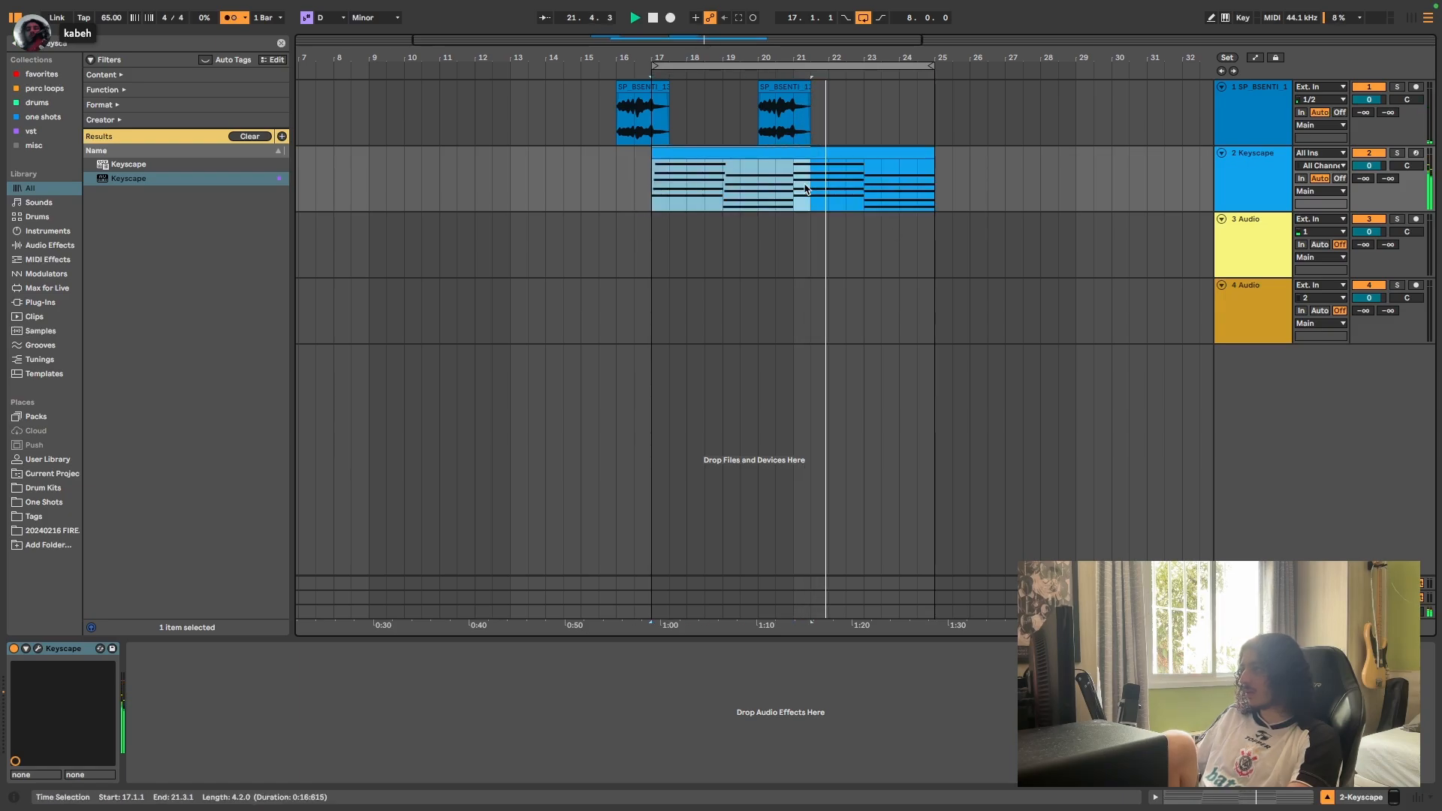
left_click(779, 152)
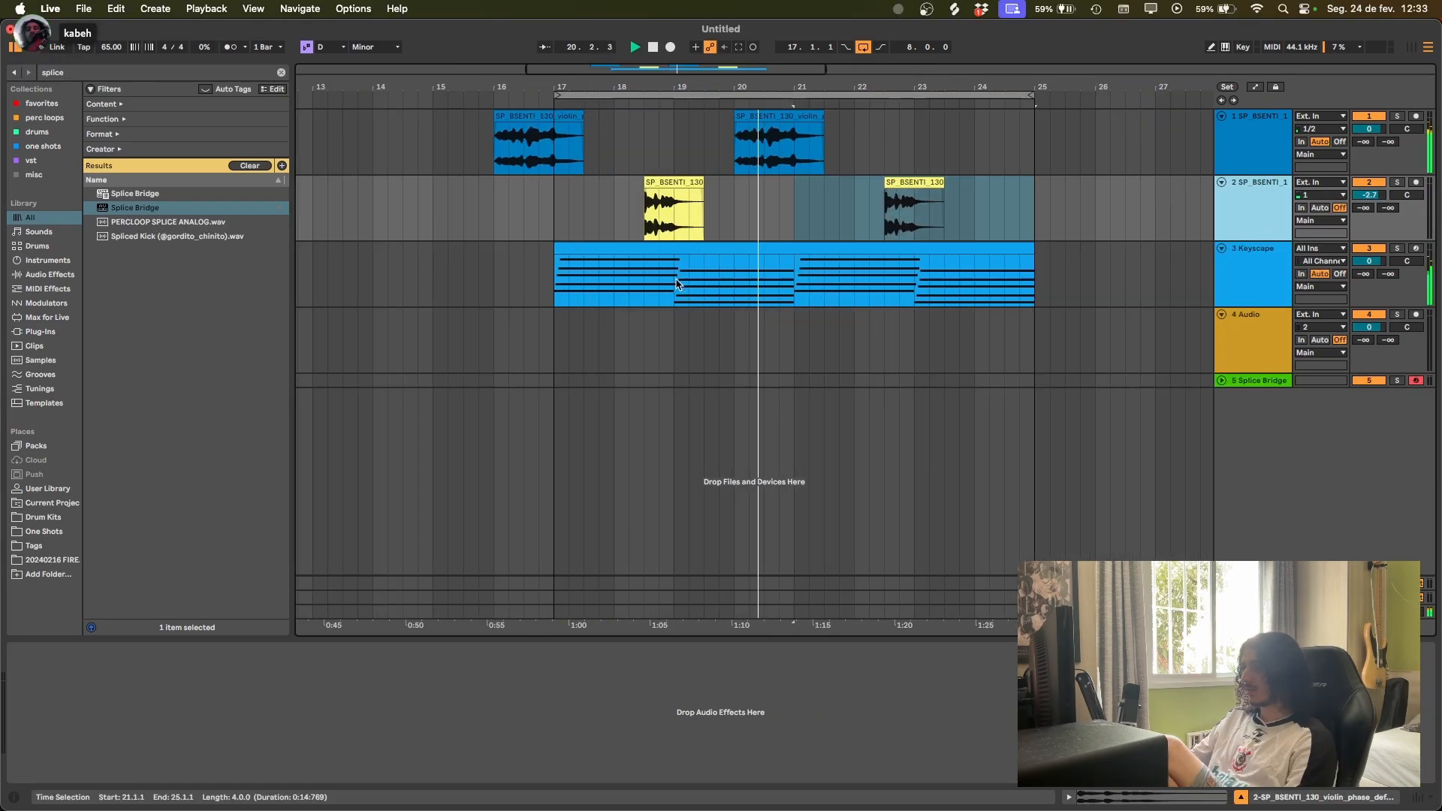
Step: Search the browser for kontakt and add Kontakt 8 to the arrangement as a new instrument track
left_click(756, 323)
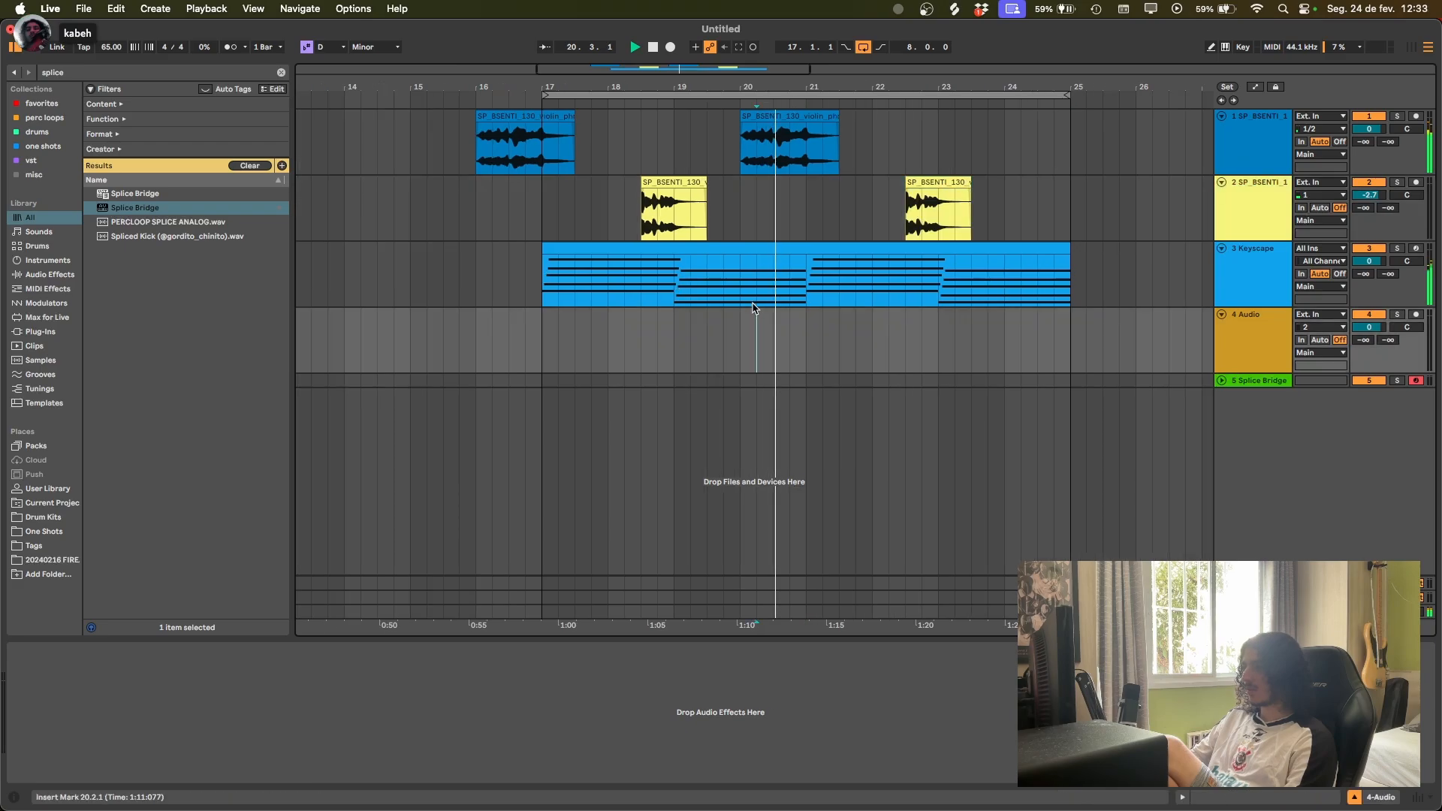
key("minus")
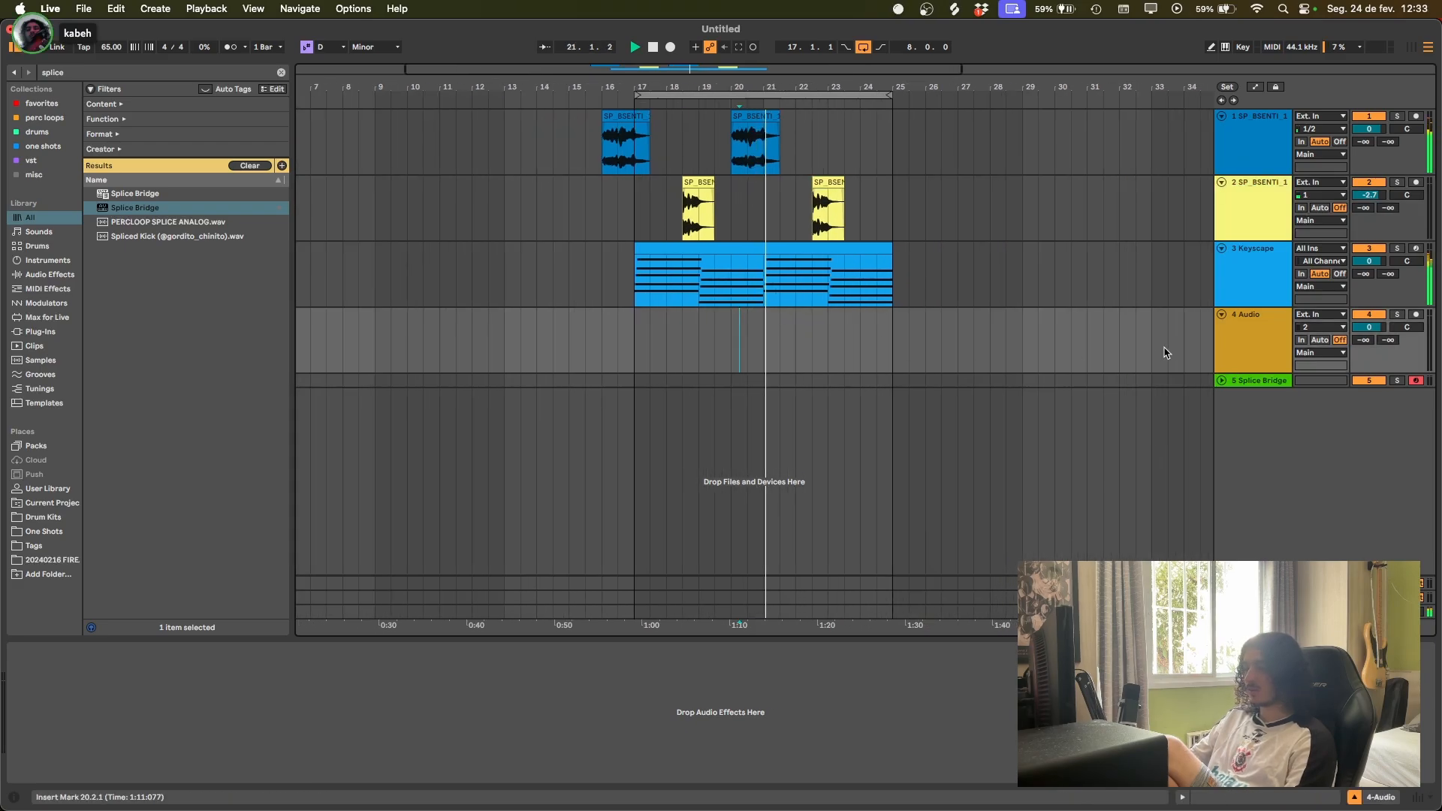
key("super+f")
type("kontakt")
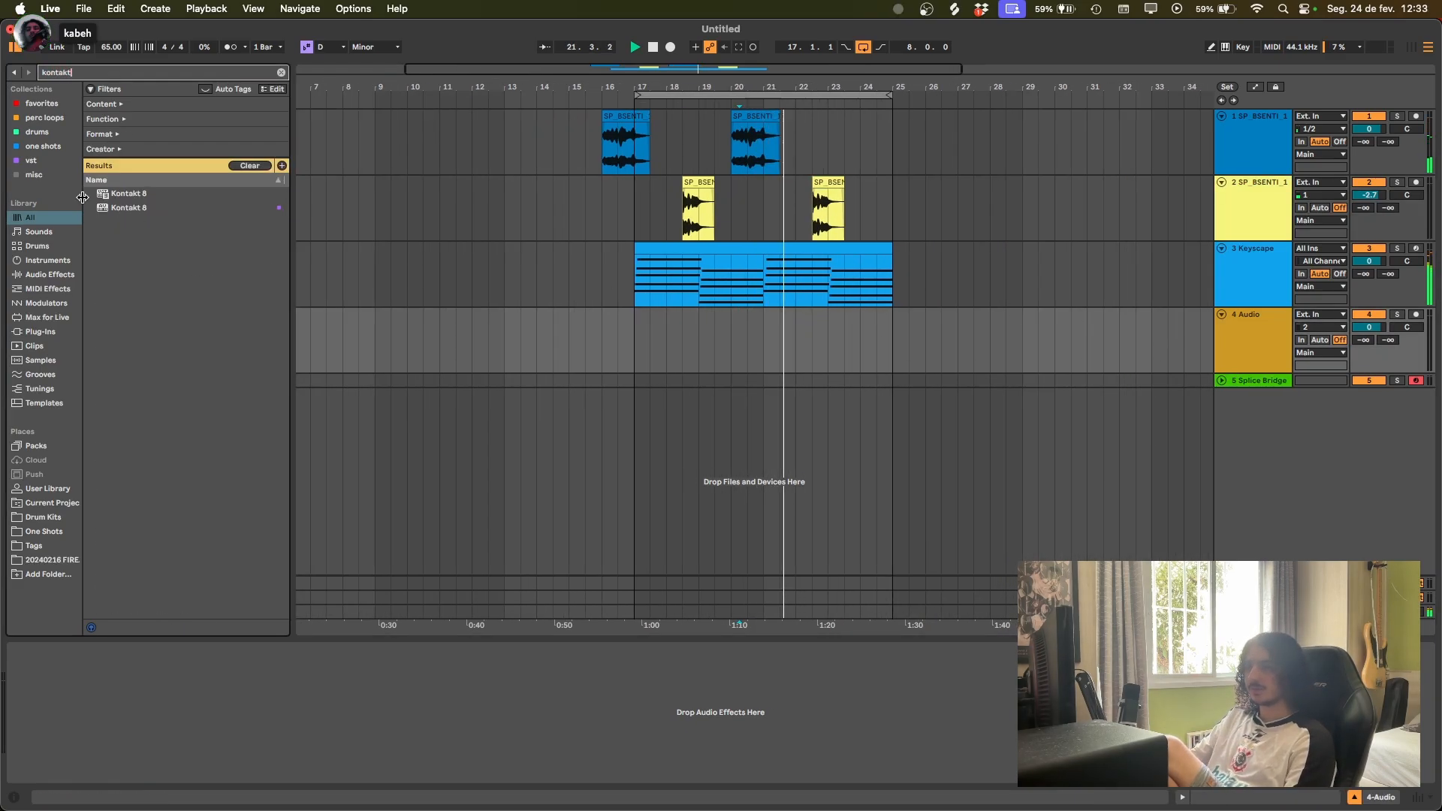
left_click_drag(130, 207, 658, 465)
left_click_drag(809, 464, 809, 455)
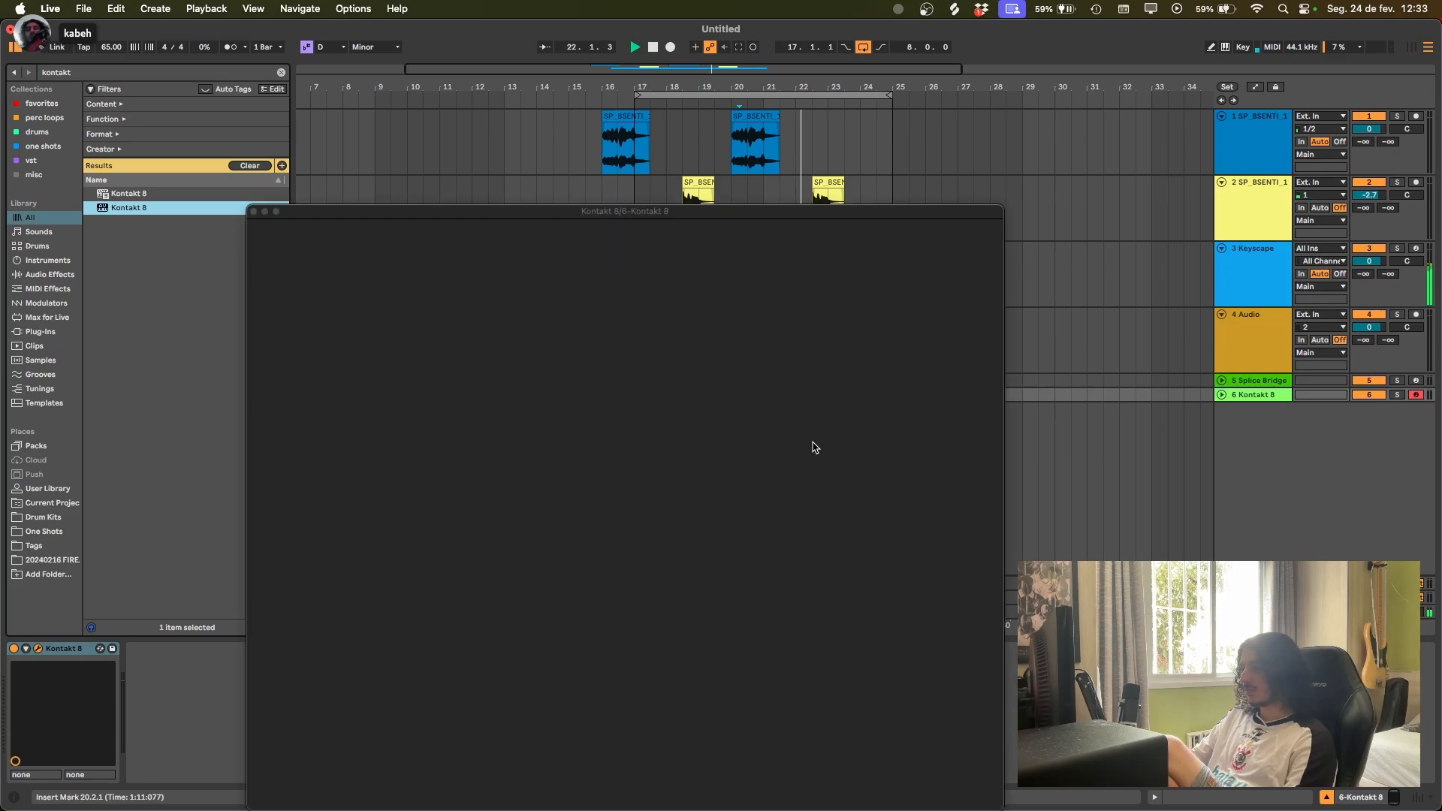
key("o")
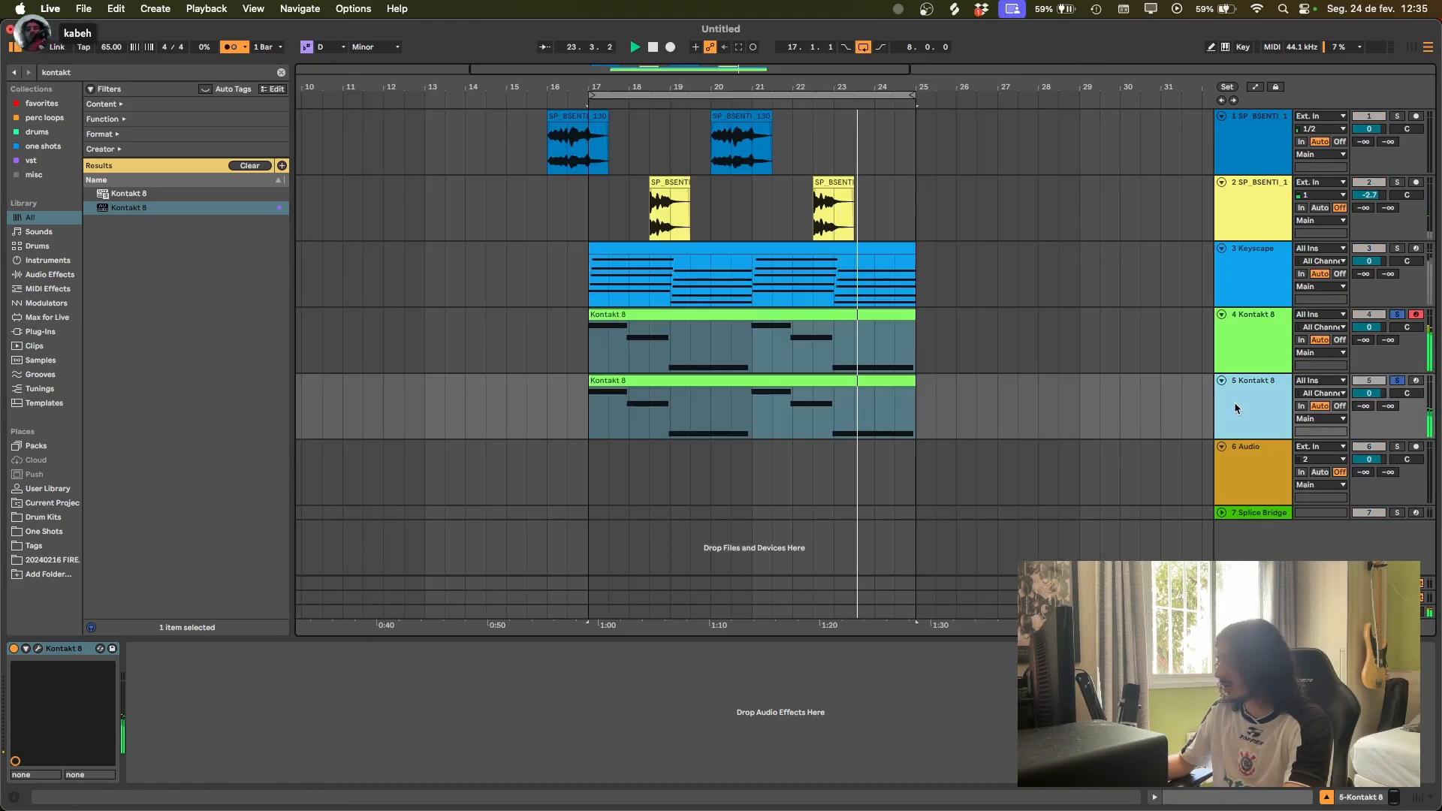
Step: Transpose all notes of the Kontakt 8 clip on track 5 upward to span G3 to D4, and return to the device view
double_click(882, 417)
key("super+a")
key("Up")
key("Up")
key("Up")
key("Up")
key("Up")
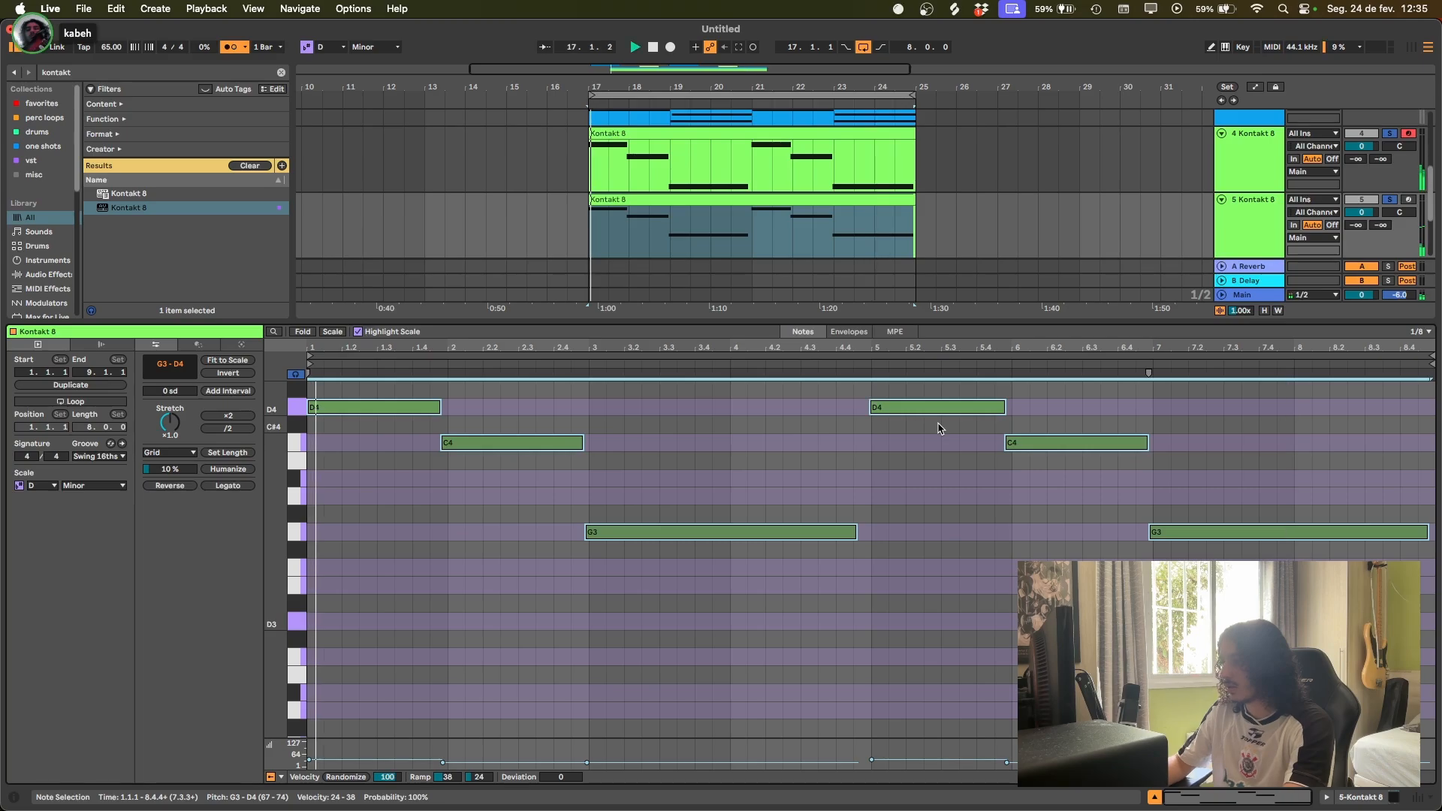
key("shift+Tab")
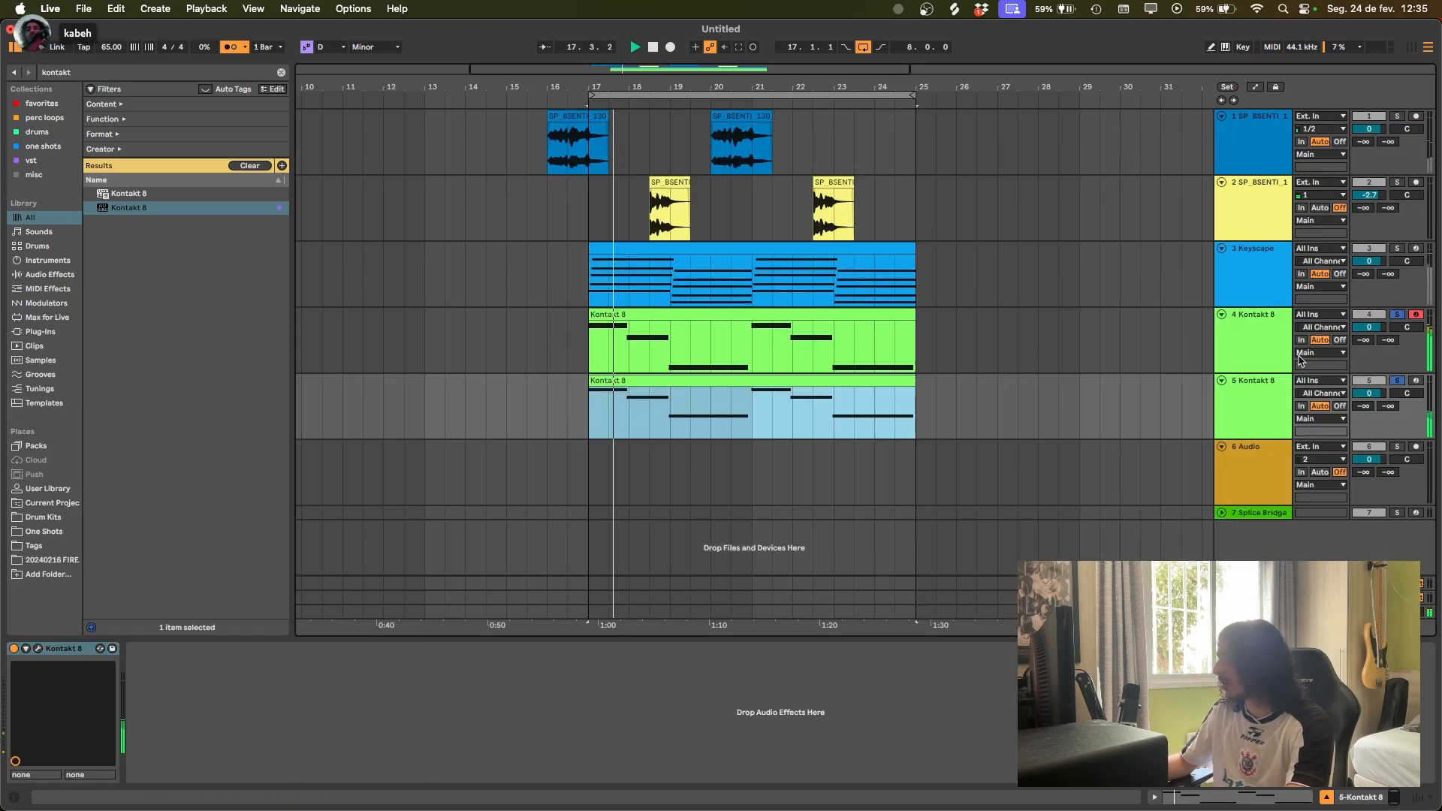
Step: Open the Kontakt 8 instrument on track 5 and raise the Violins 2 patch's volume
left_click(1393, 397)
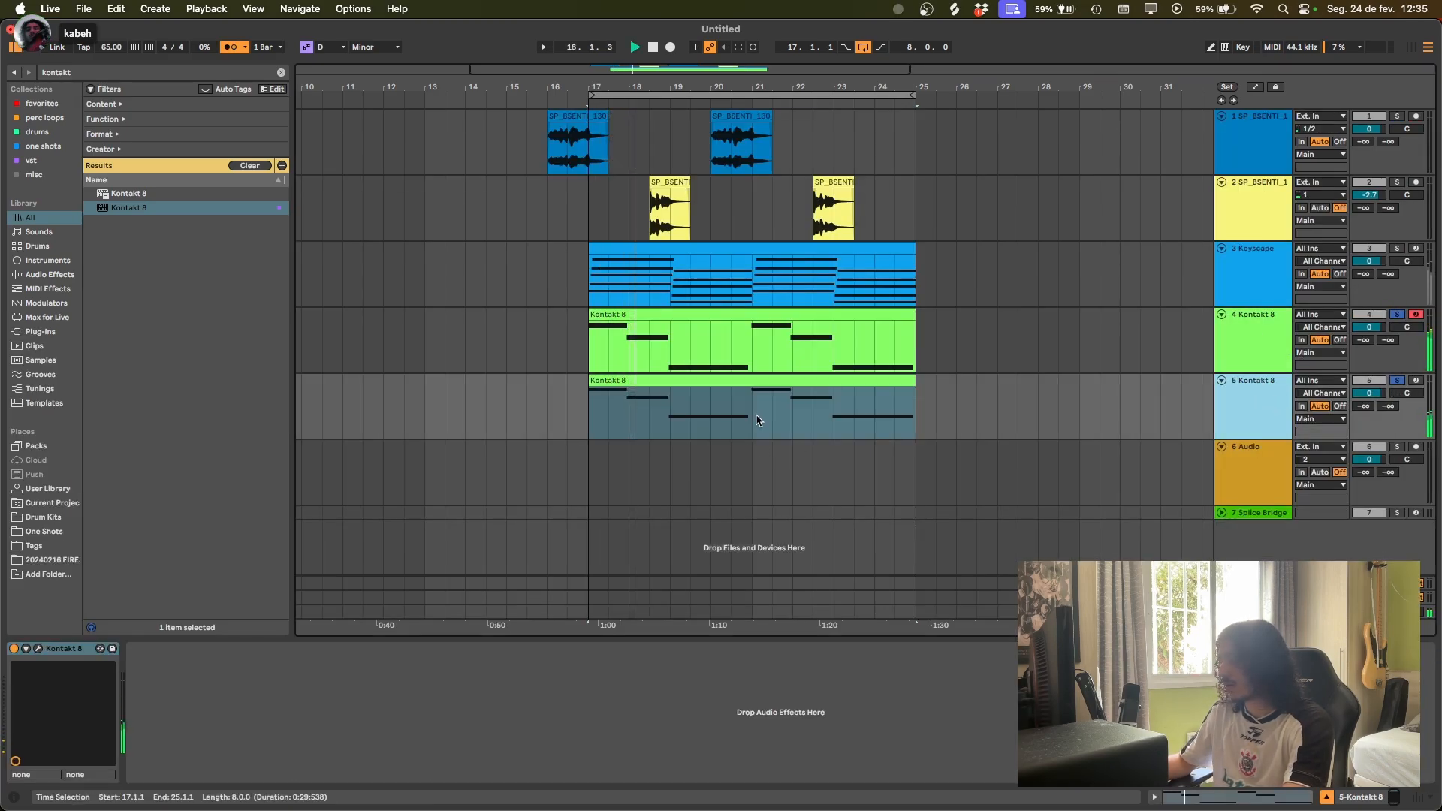
left_click(37, 648)
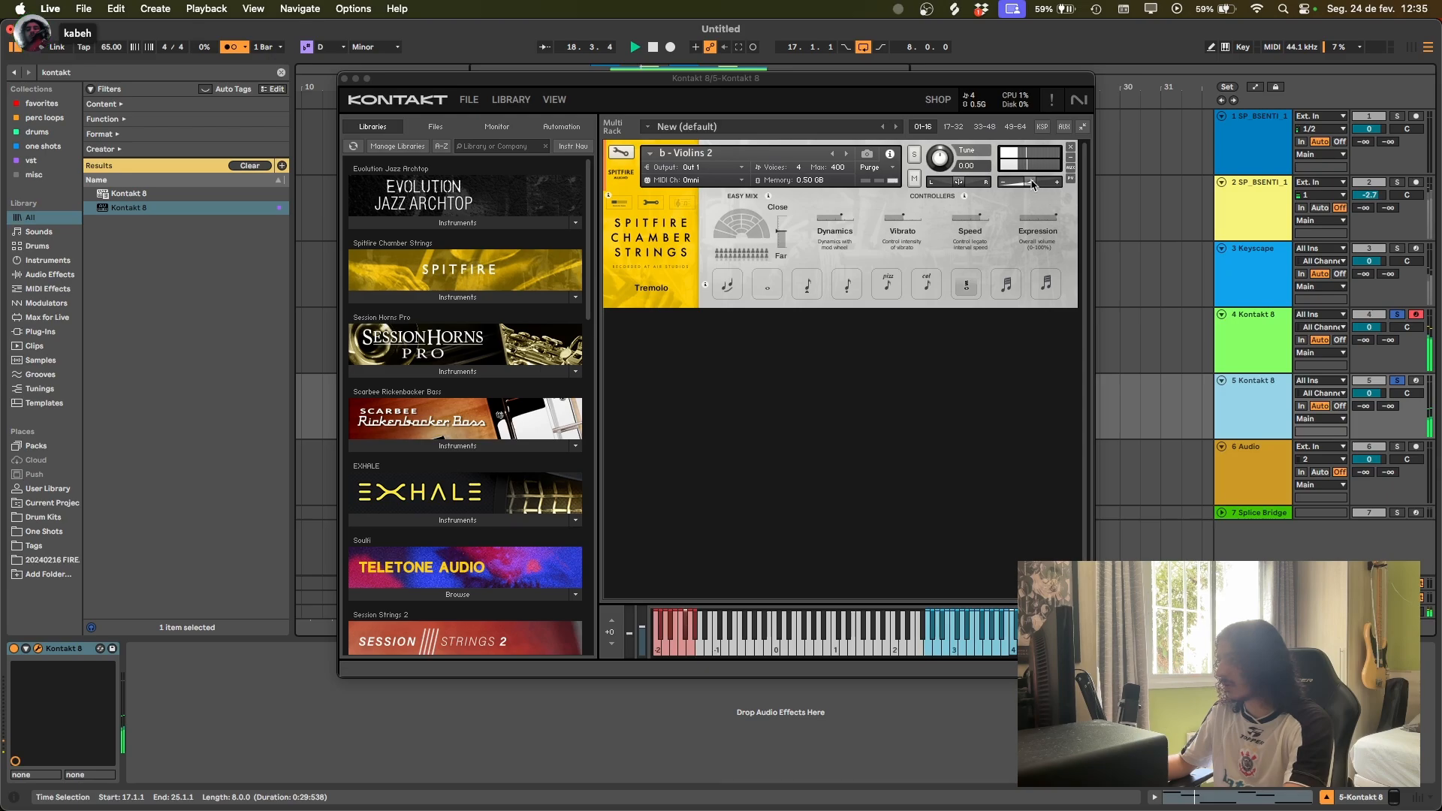
left_click_drag(1032, 185, 1045, 187)
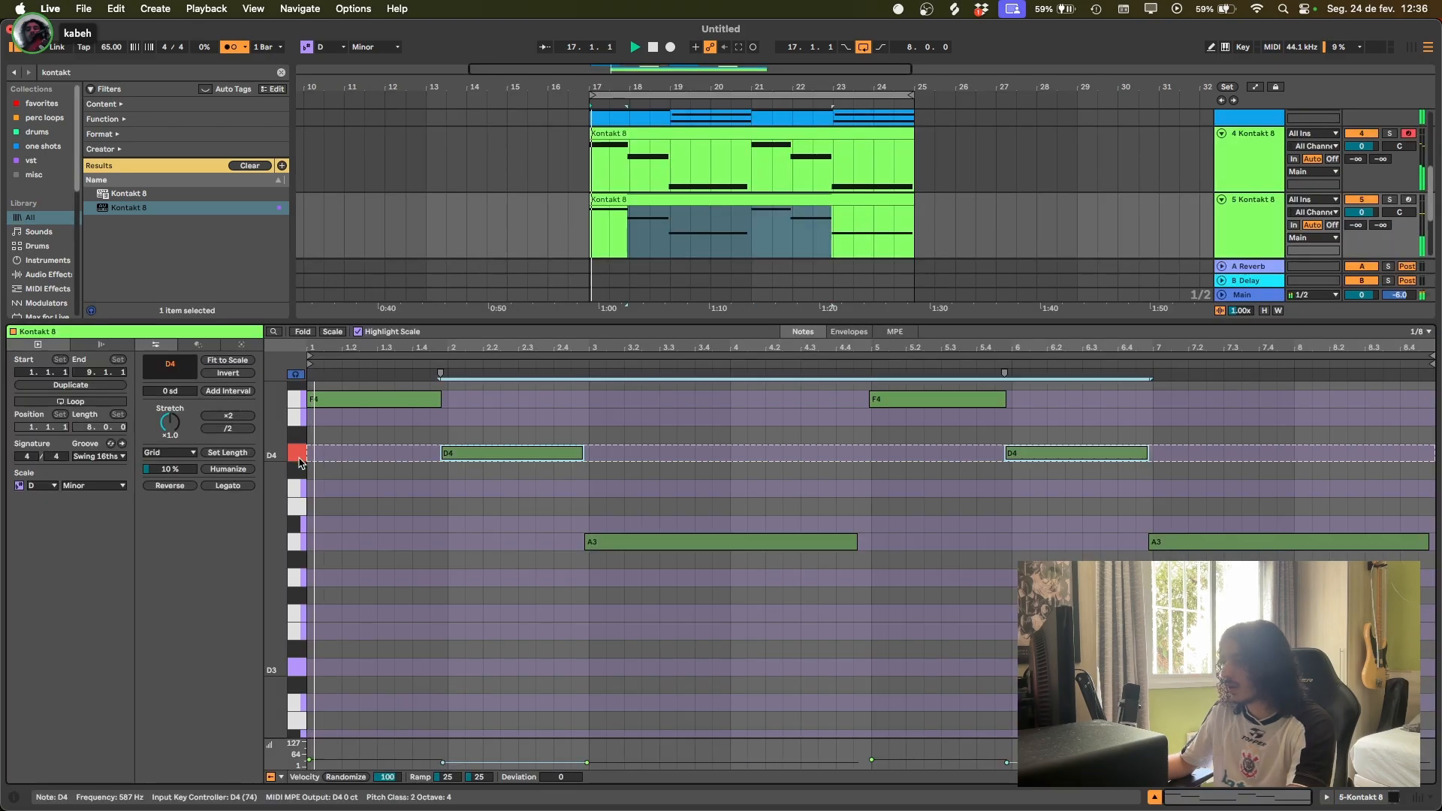
Step: Raise the two D4 notes in the track 5 Kontakt 8 clip by two semitones
key("Up")
key("Up")
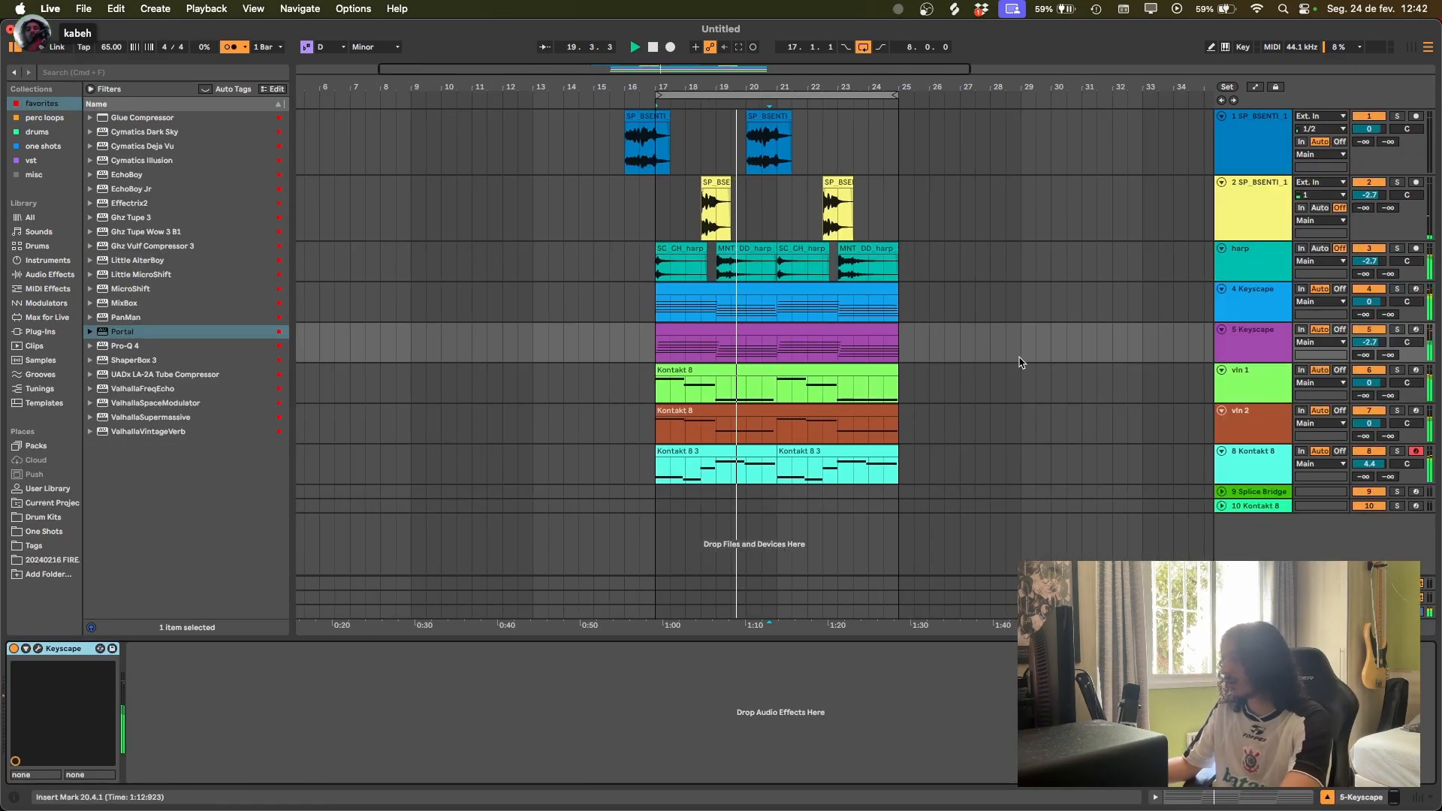
Step: Pan vln 1 to 50R and vln 2 to 45L, and set the Kontakt 8 track's volume to 3.1 dB
left_click(1283, 221)
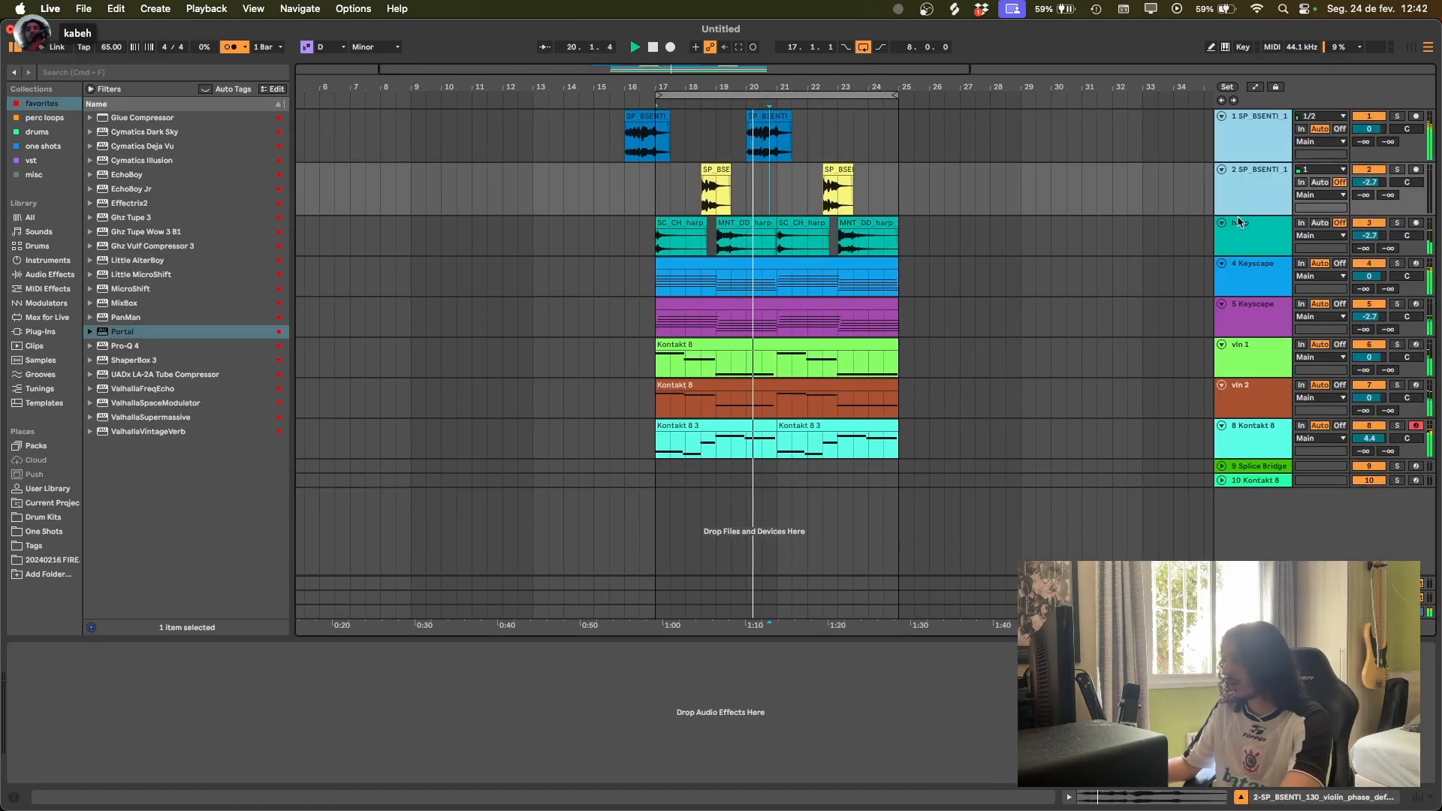
left_click(1245, 368)
left_click_drag(1407, 401, 1411, 354)
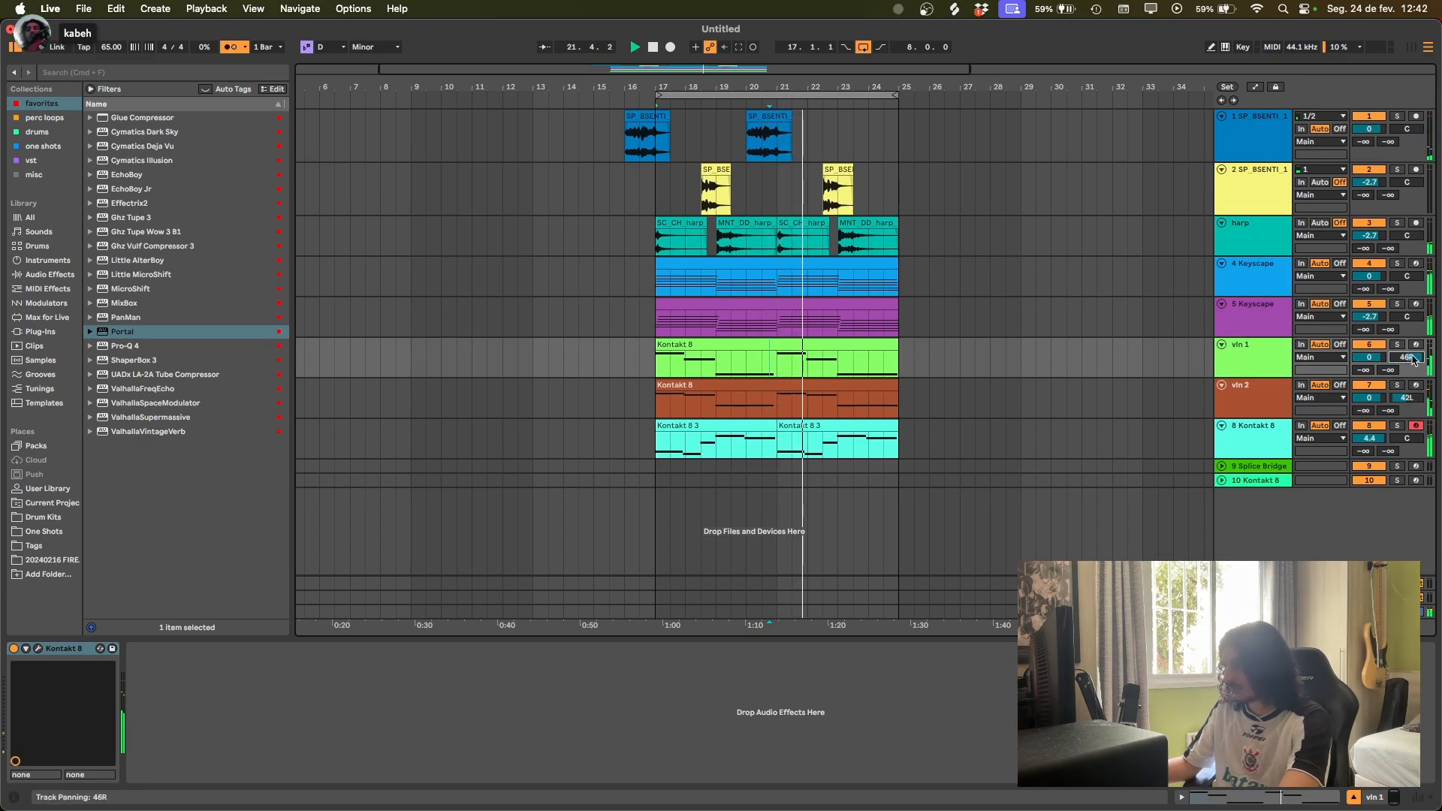
left_click_drag(1412, 361, 1384, 448)
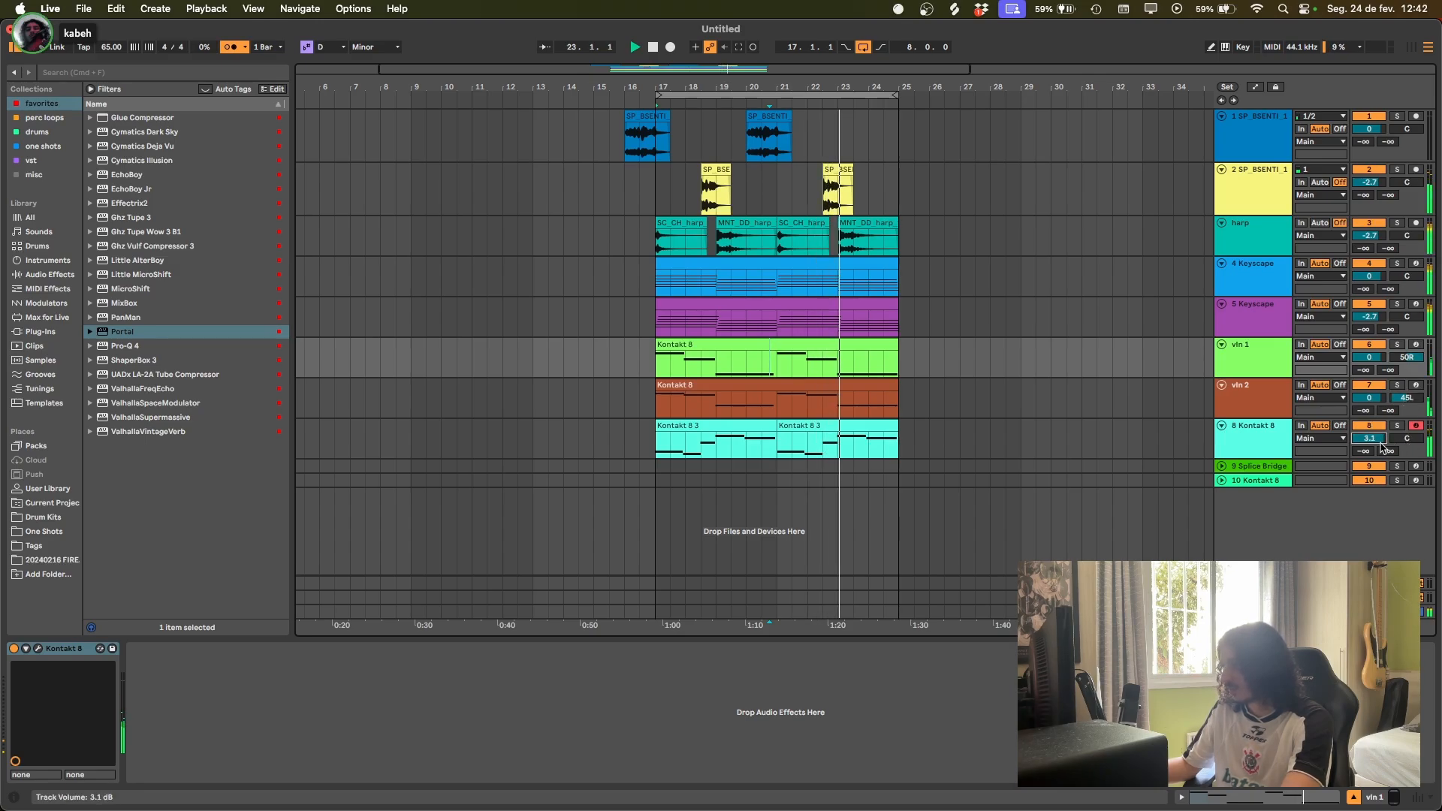
Step: Delete the empty Splice Bridge and Kontakt 8 tracks at the end of the track list
left_click(1254, 480)
left_click(1250, 470, "shift")
key("Delete")
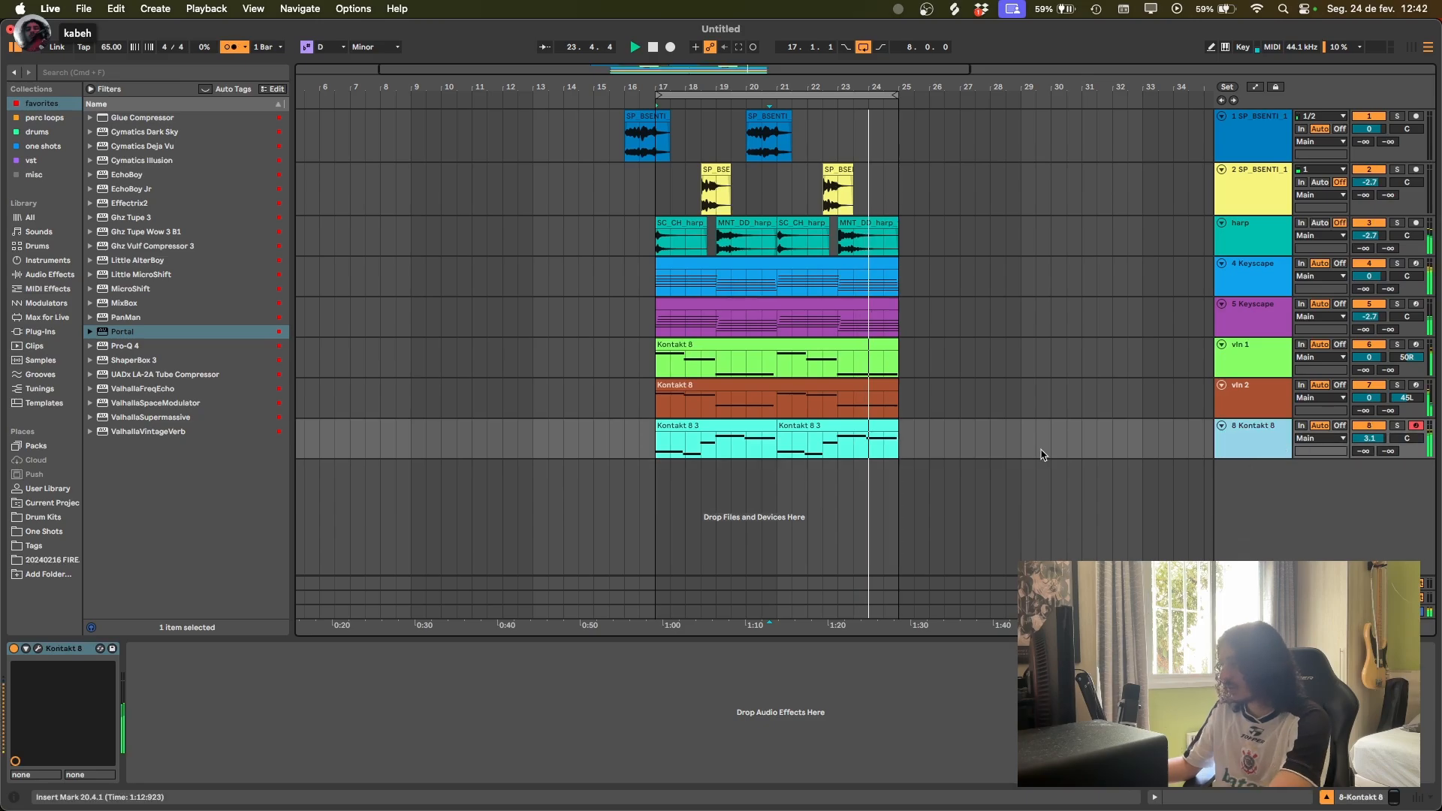
Step: Search the browser for kontakt again and select the Kontakt 8 plug-in
key("super+f")
type("kontakt")
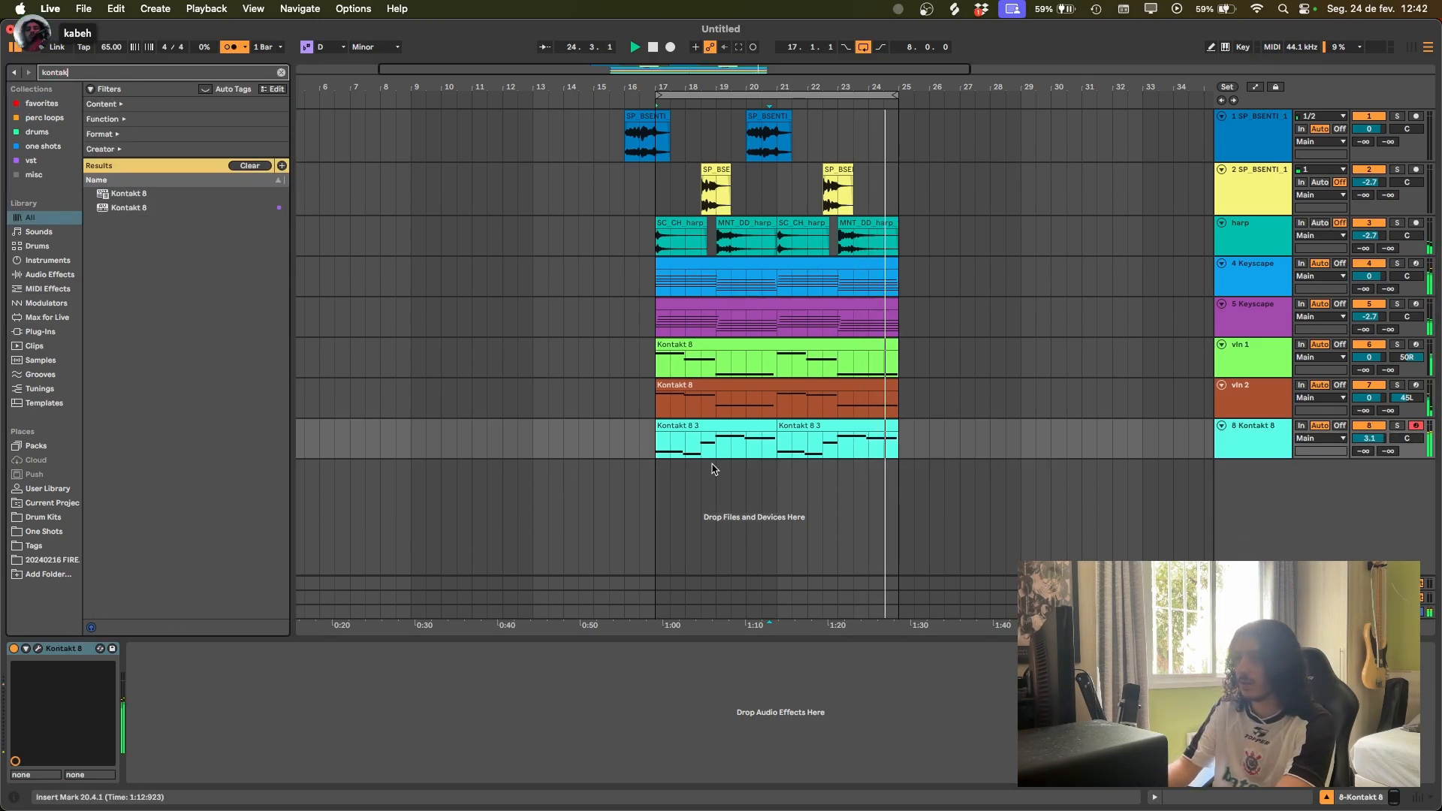
left_click(105, 210)
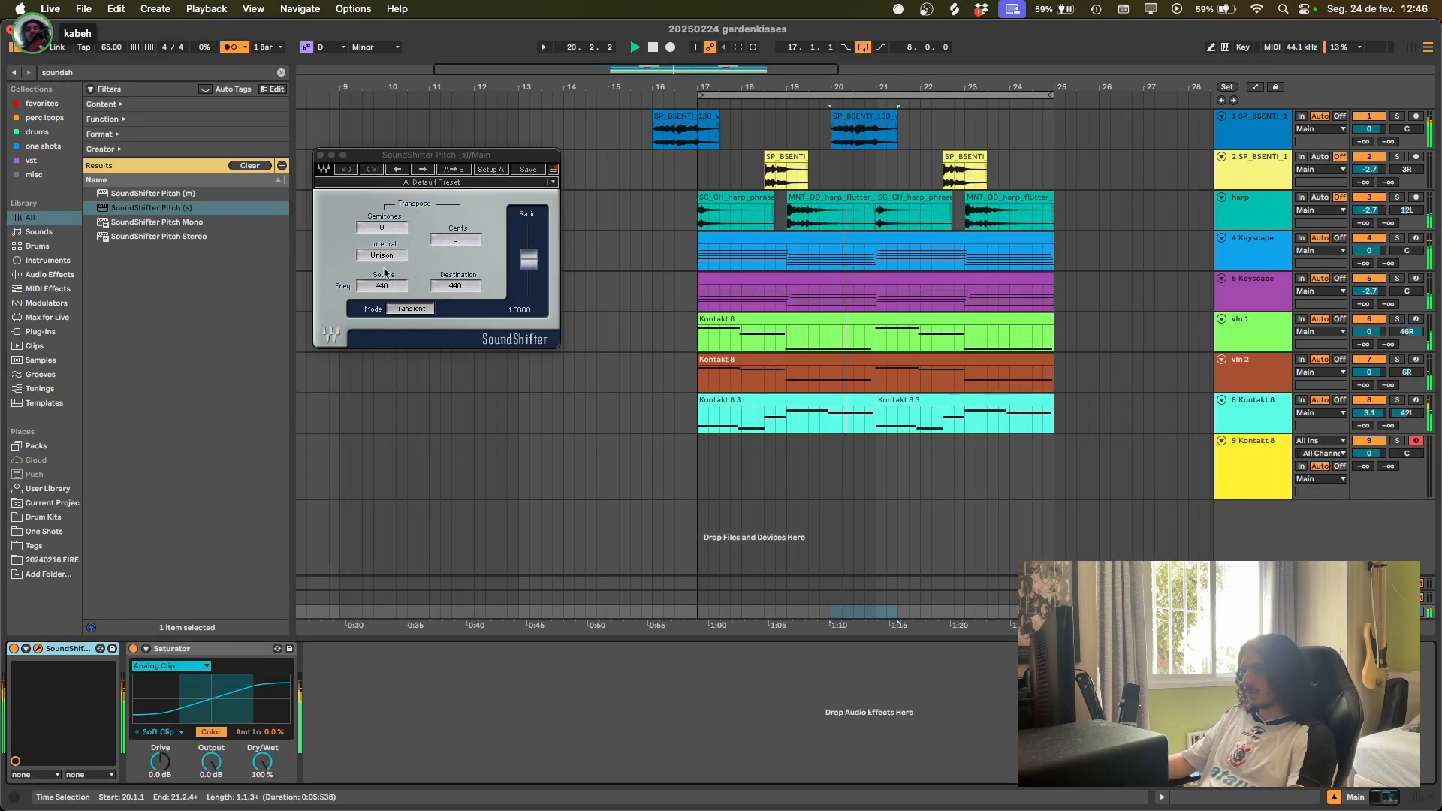
Step: Close the SoundShifter Pitch window, save the project and reduce the height of Kontakt 8 track 9
left_click(320, 155)
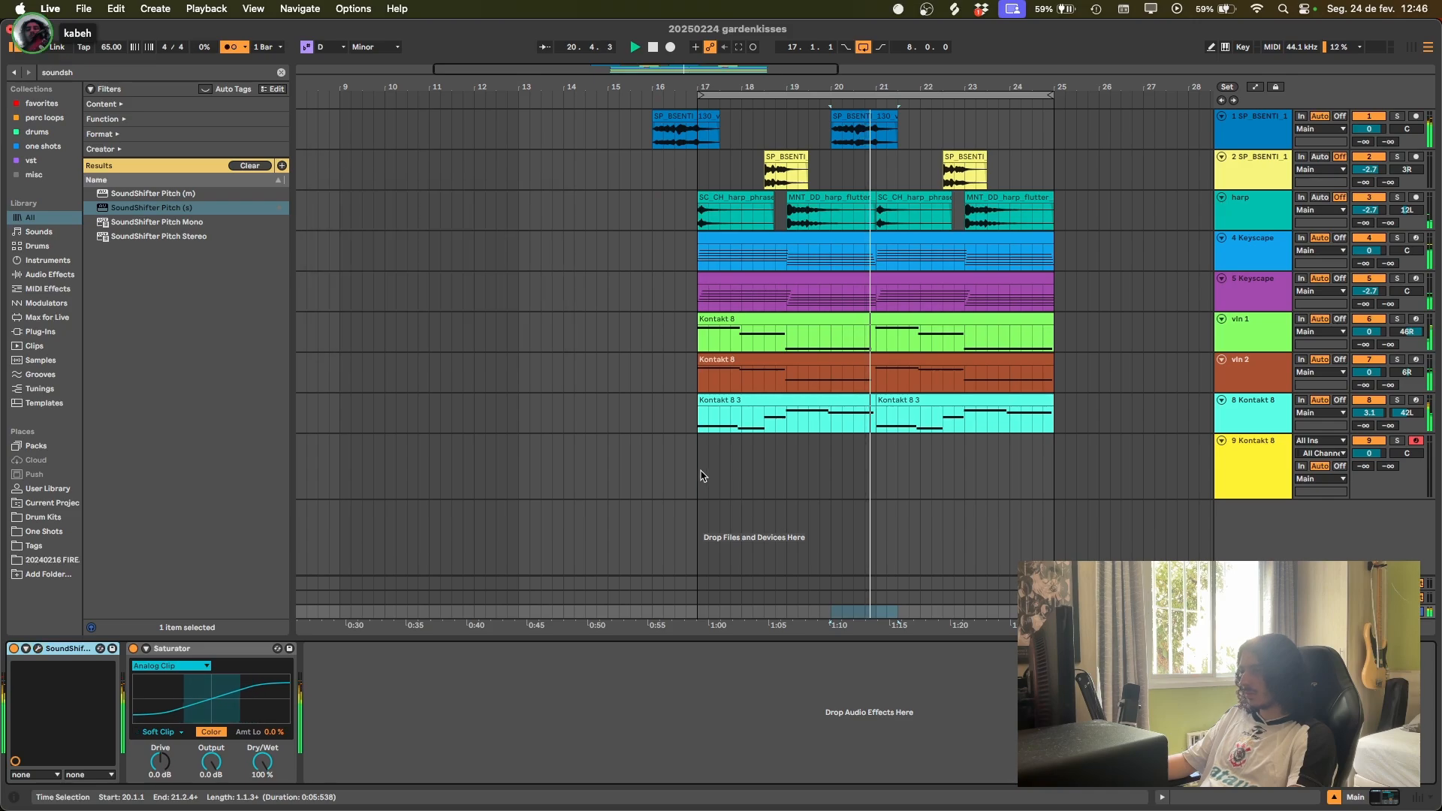
left_click(704, 476)
key("super+s")
left_click_drag(1388, 499, 1389, 473)
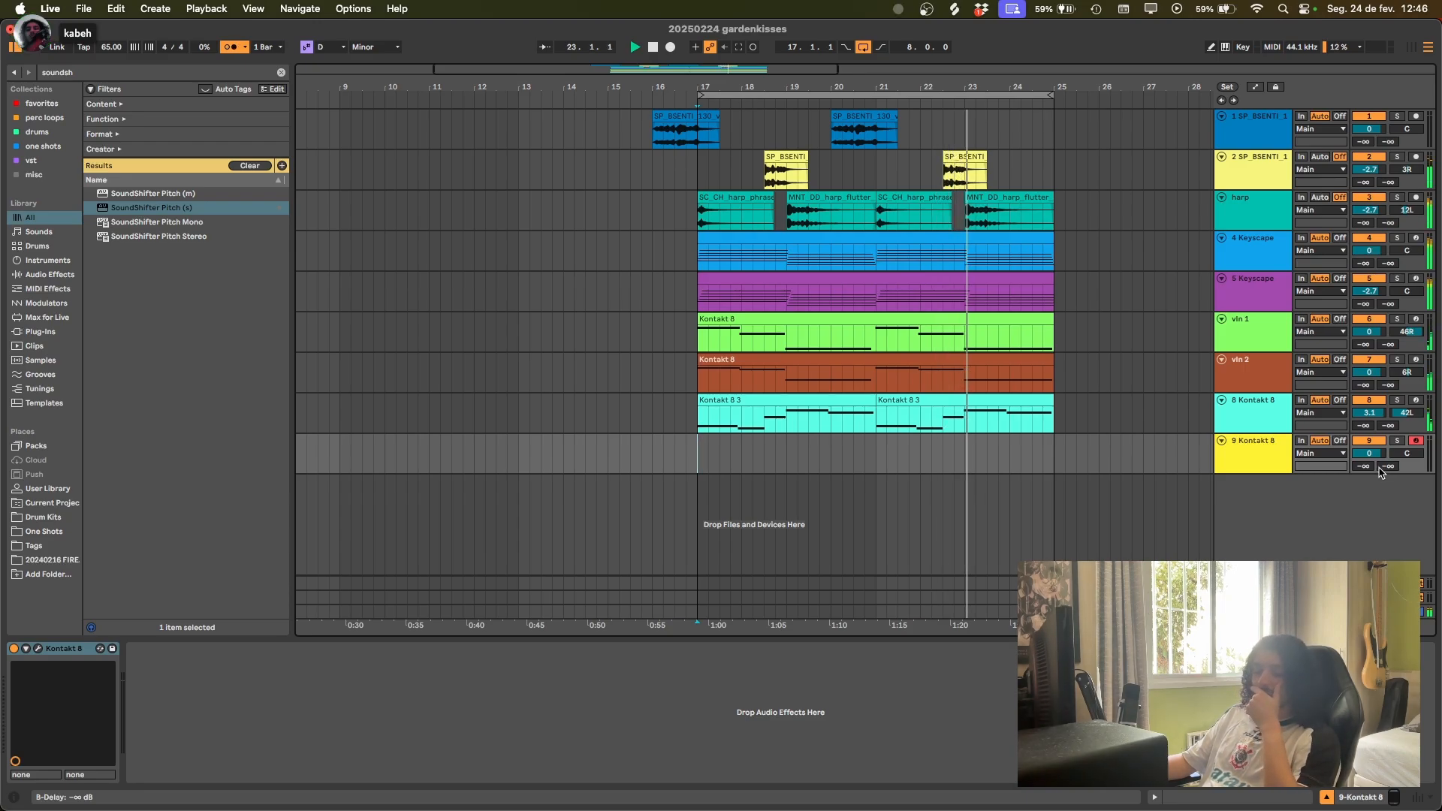
Step: Search the browser for "vinyl text" and place the texture warm vinyl sample on a new track at bar 17
key("super+f")
type("vinyl text")
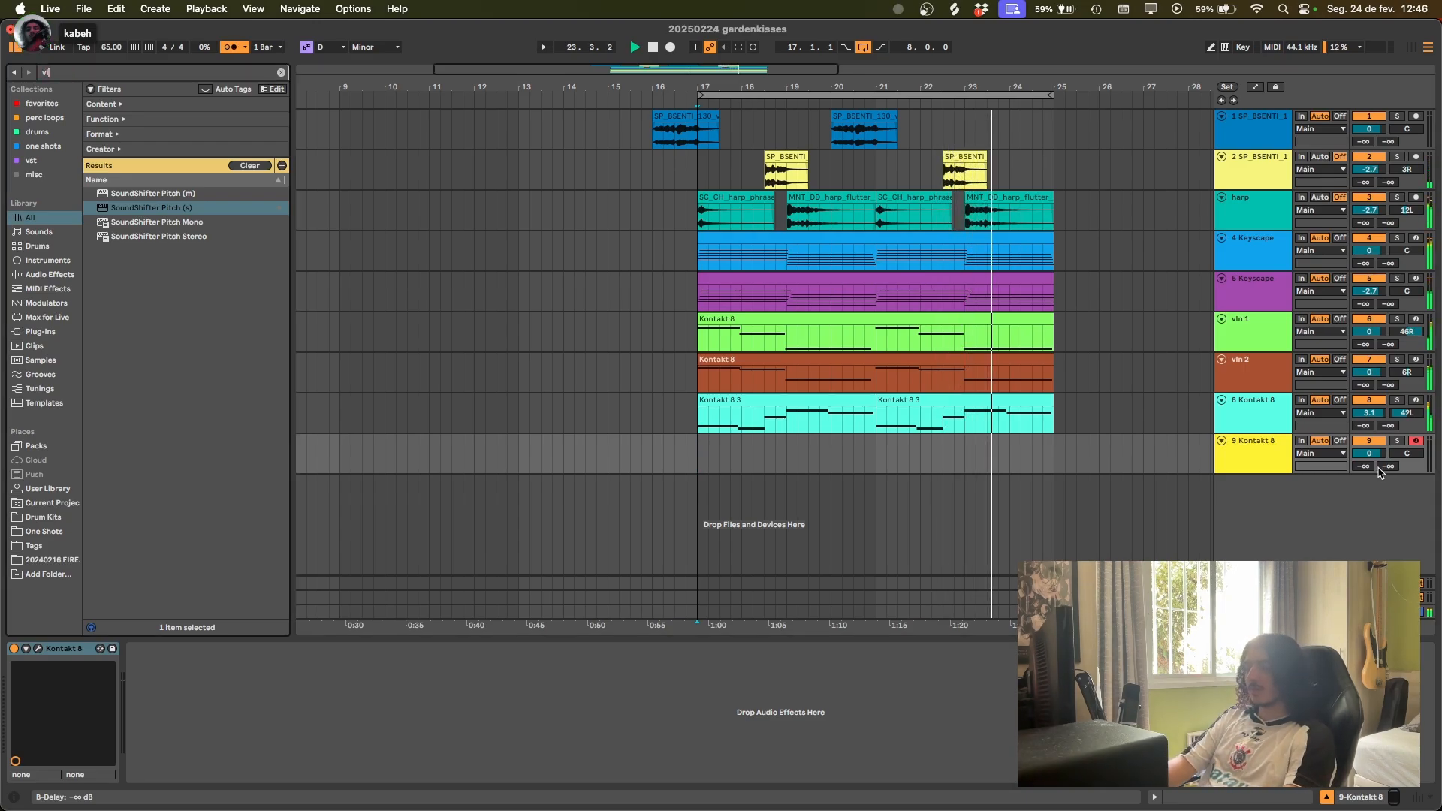
left_click_drag(172, 277, 701, 499)
key("shift+Tab")
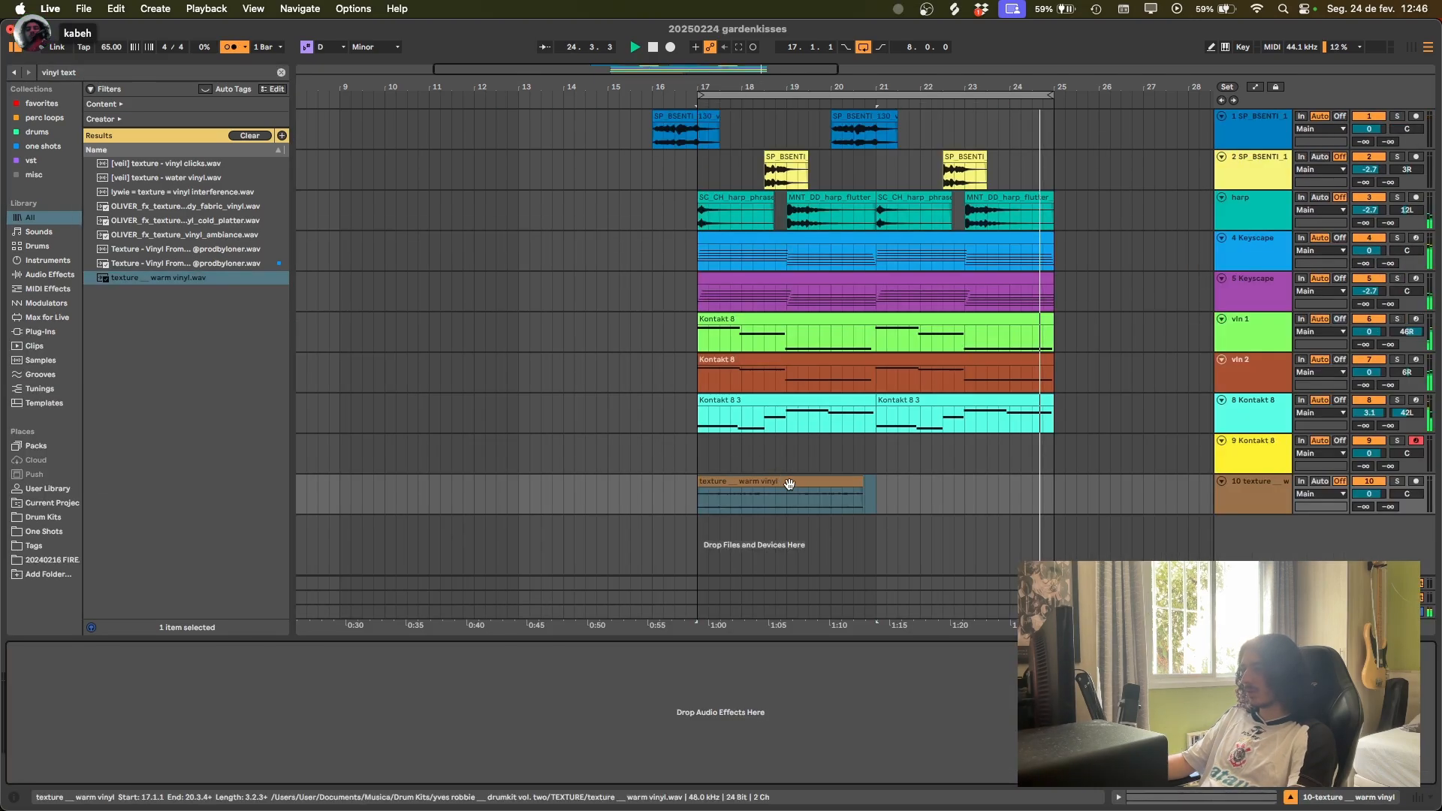
Step: Duplicate the warm vinyl clip twice and delete the excess past bar 25
key("super+d")
key("super+d")
left_click_drag(1201, 467, 1055, 499)
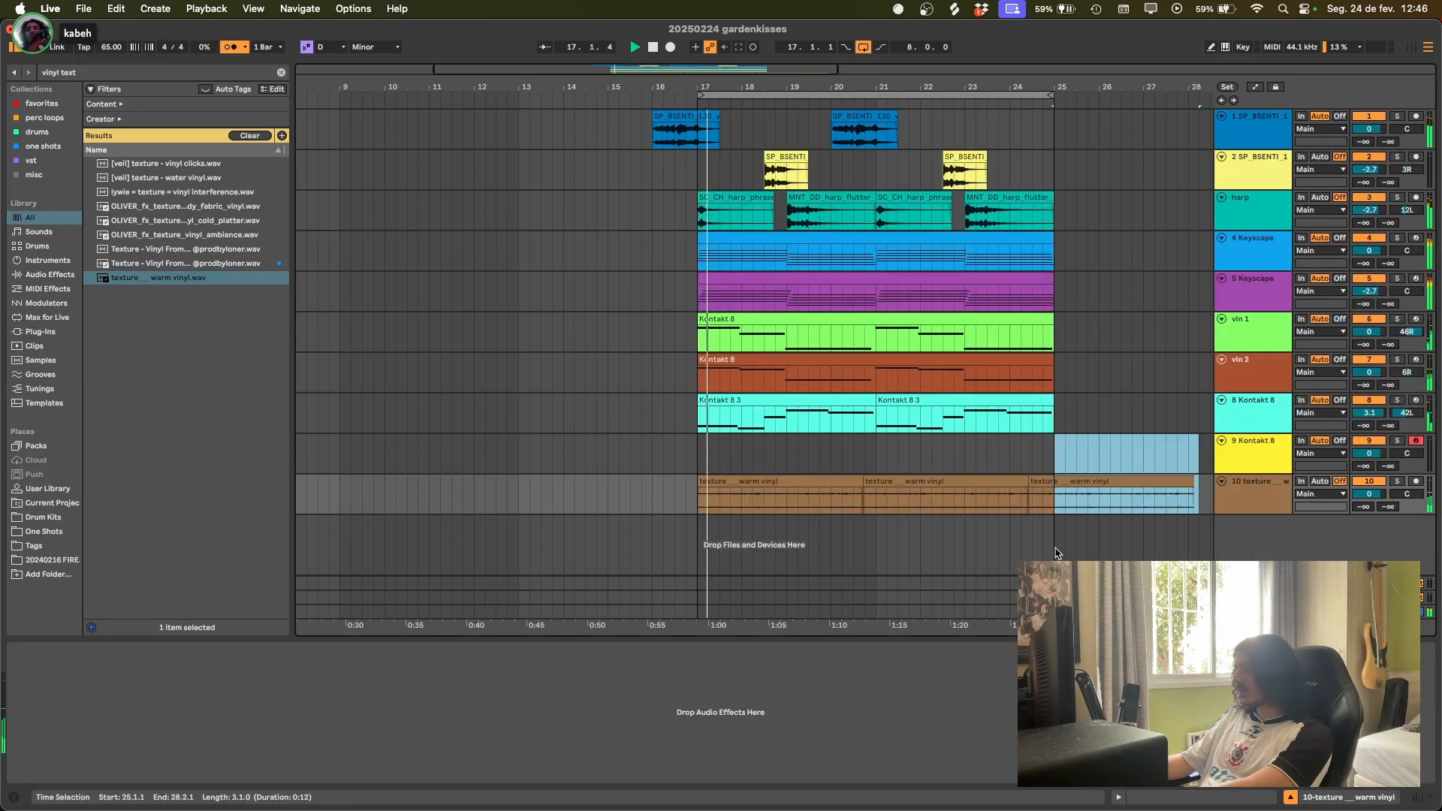
key("Delete")
Step: Save the project and lower the vinyl texture track's volume to -2.9 dB
key("super+s")
left_click_drag(1371, 497, 1379, 504)
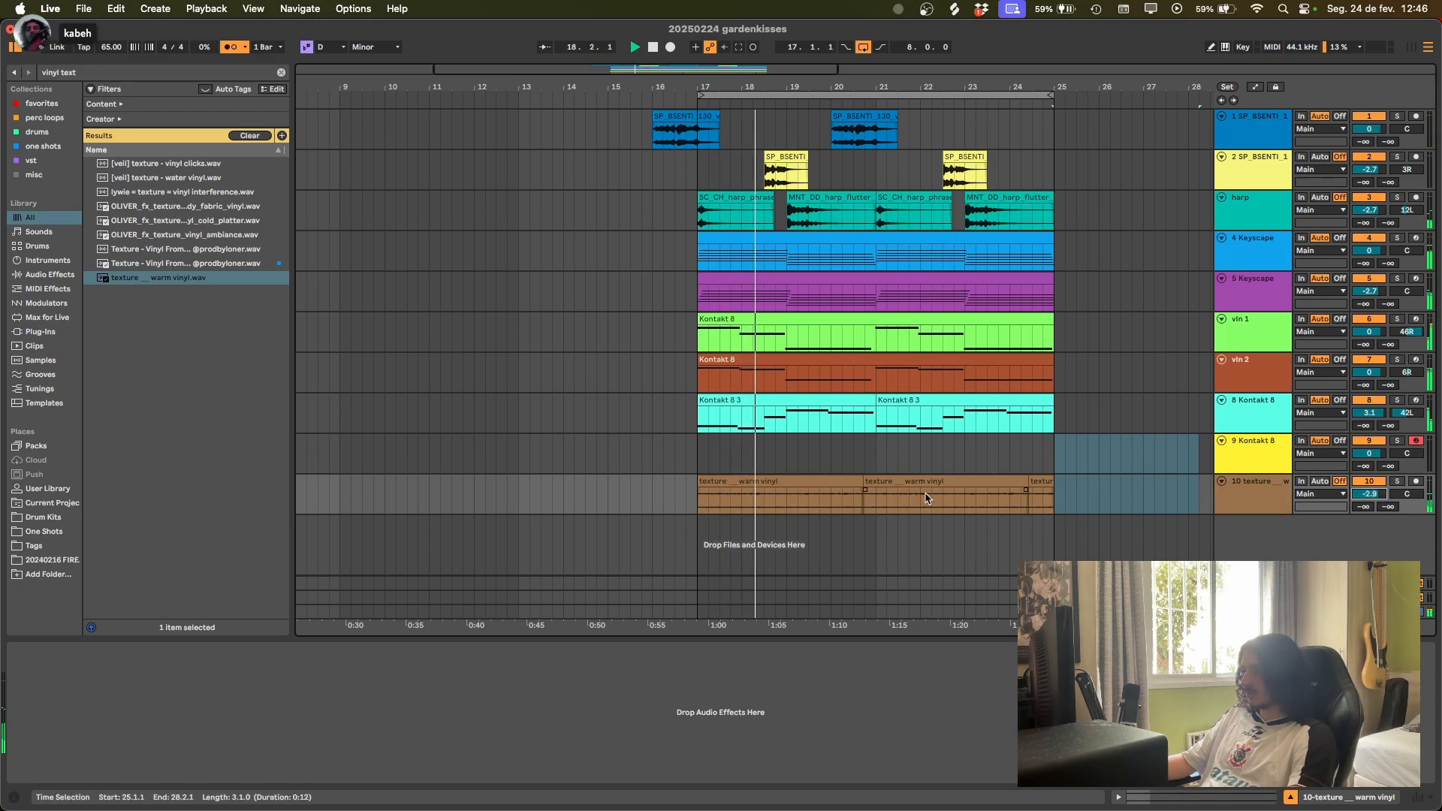
scroll(911, 492, "down", 2)
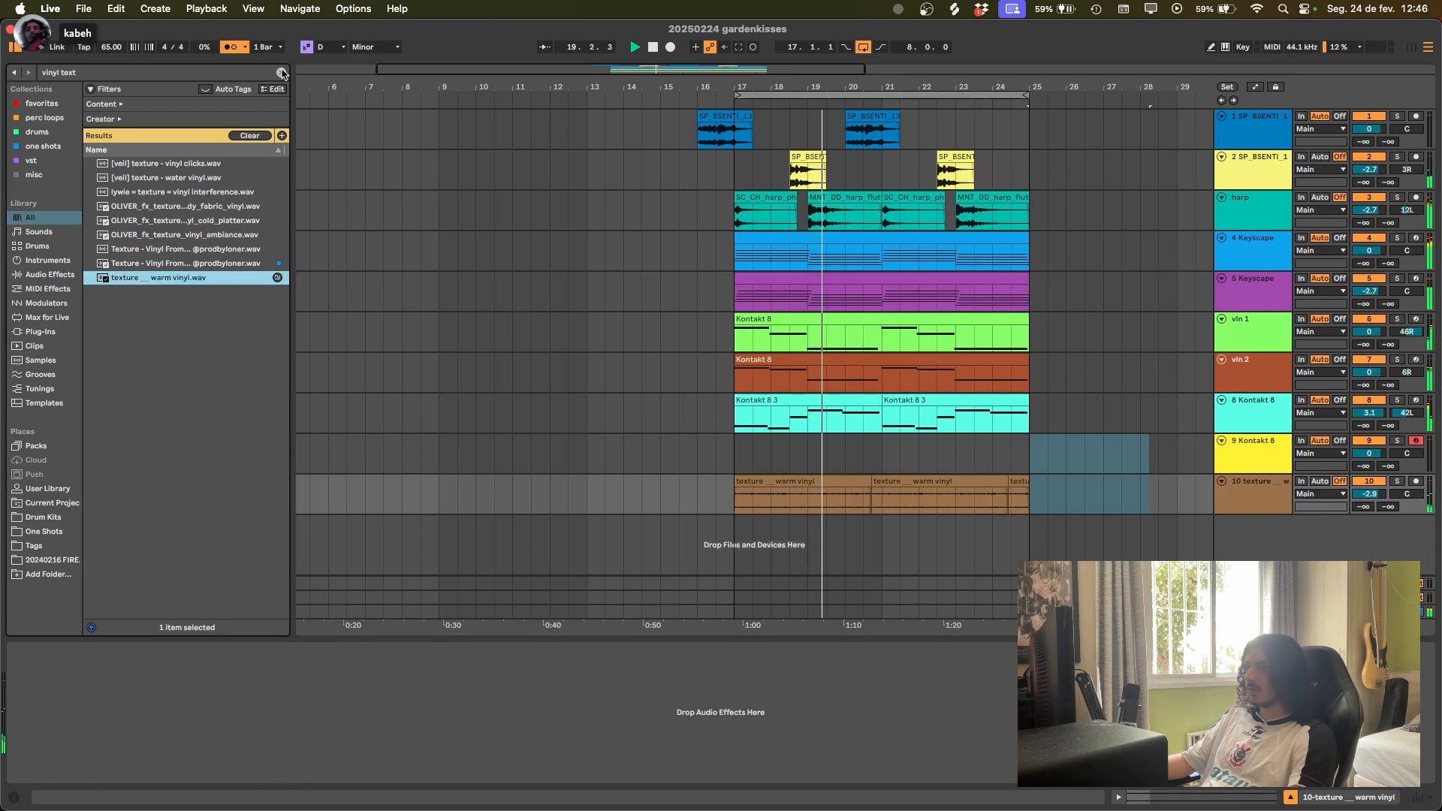
Step: Browse the One Shots folder and expand the KEYON Multikeys IV pack
left_click(58, 532)
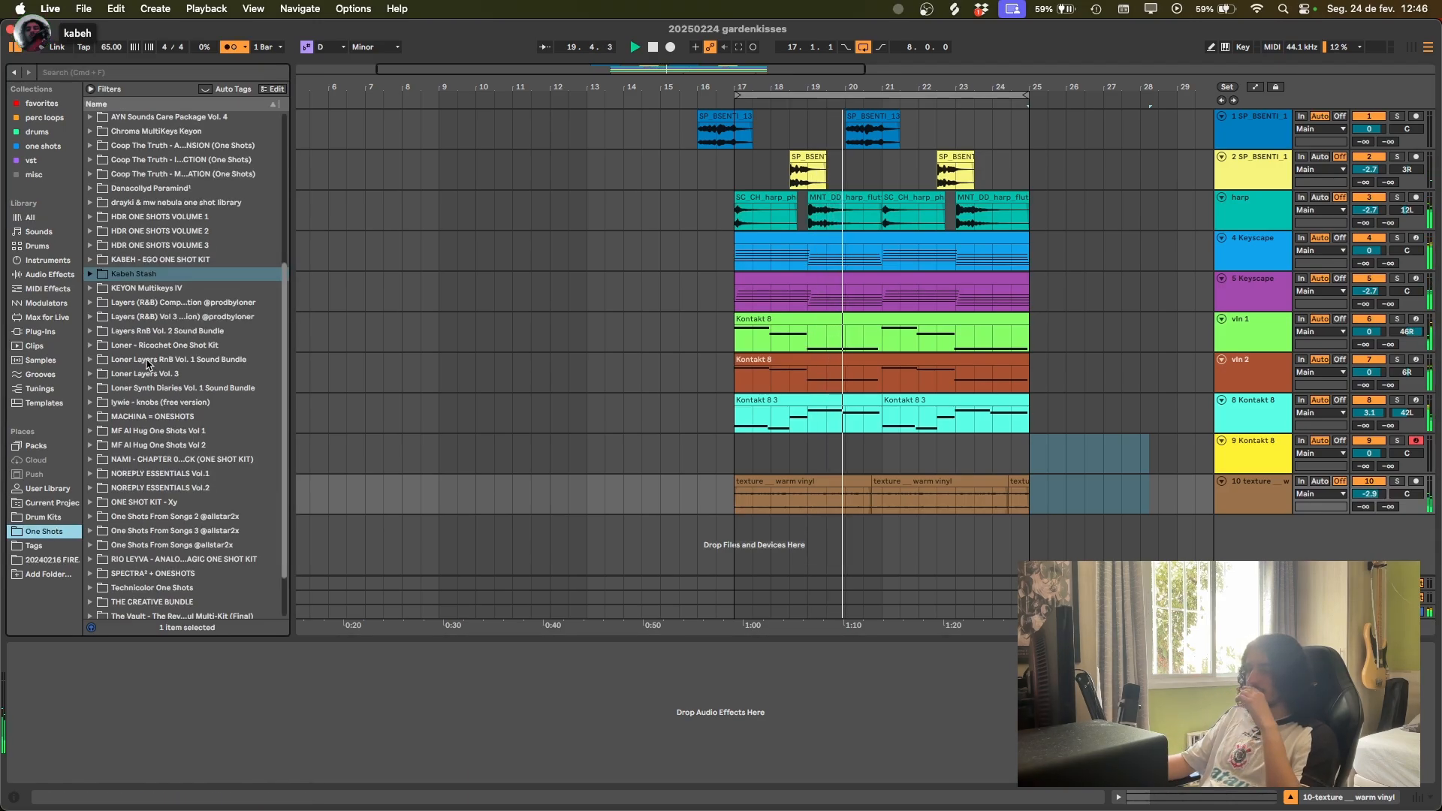
scroll(116, 287, "up", 1)
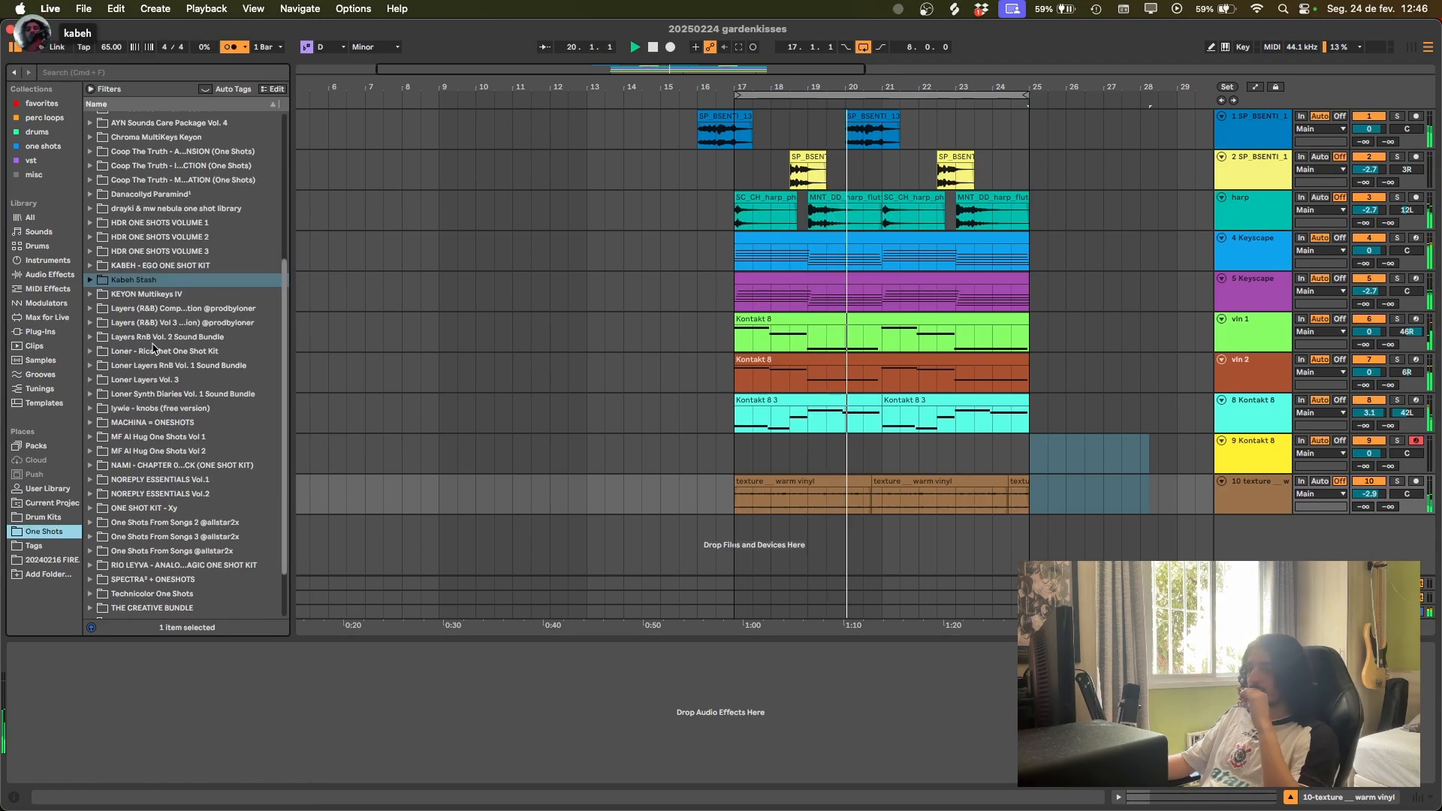
left_click(96, 297)
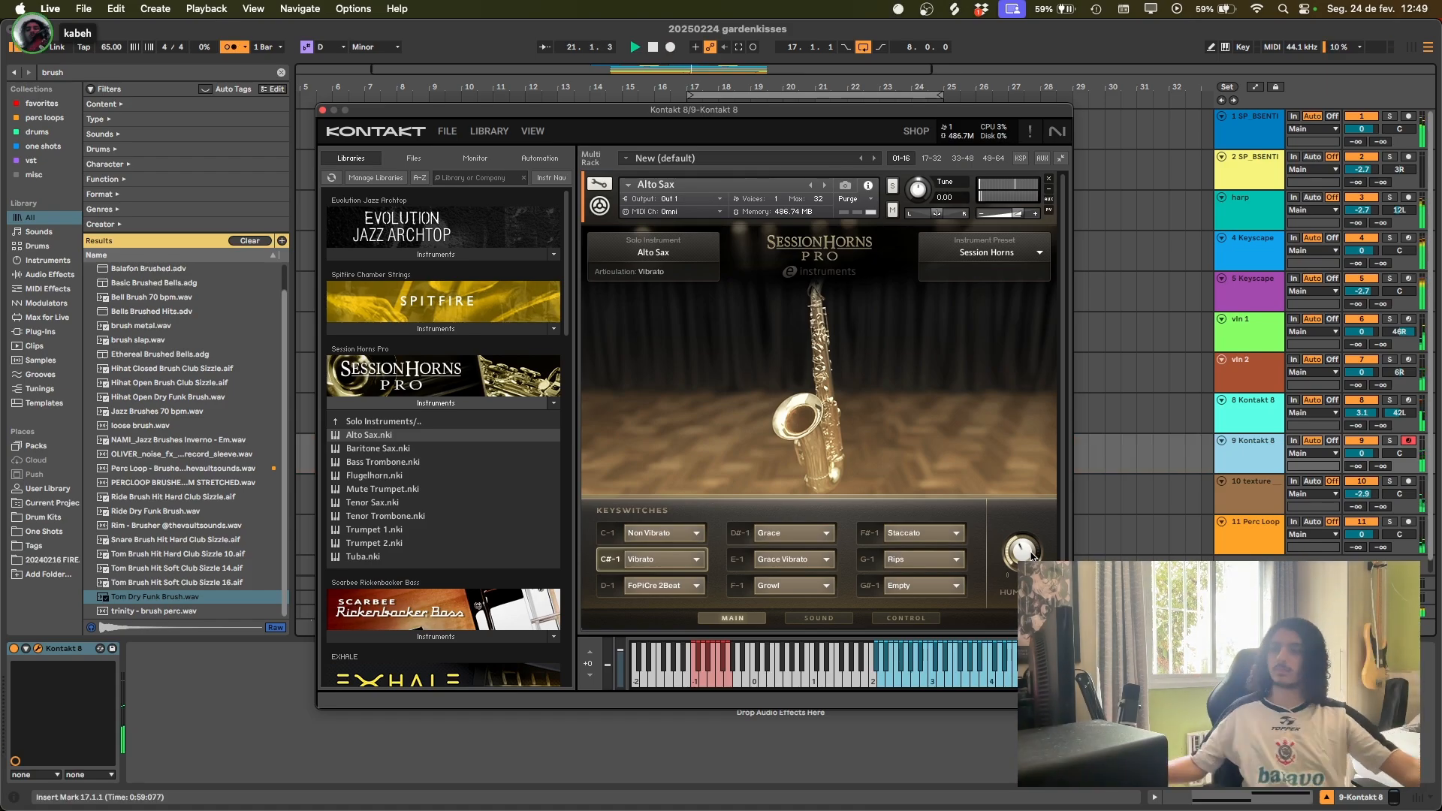
Step: Record an alto sax part on Kontakt 8 track 9, close the instrument window and duplicate bars 17 to 21
key("F9")
left_click(321, 111)
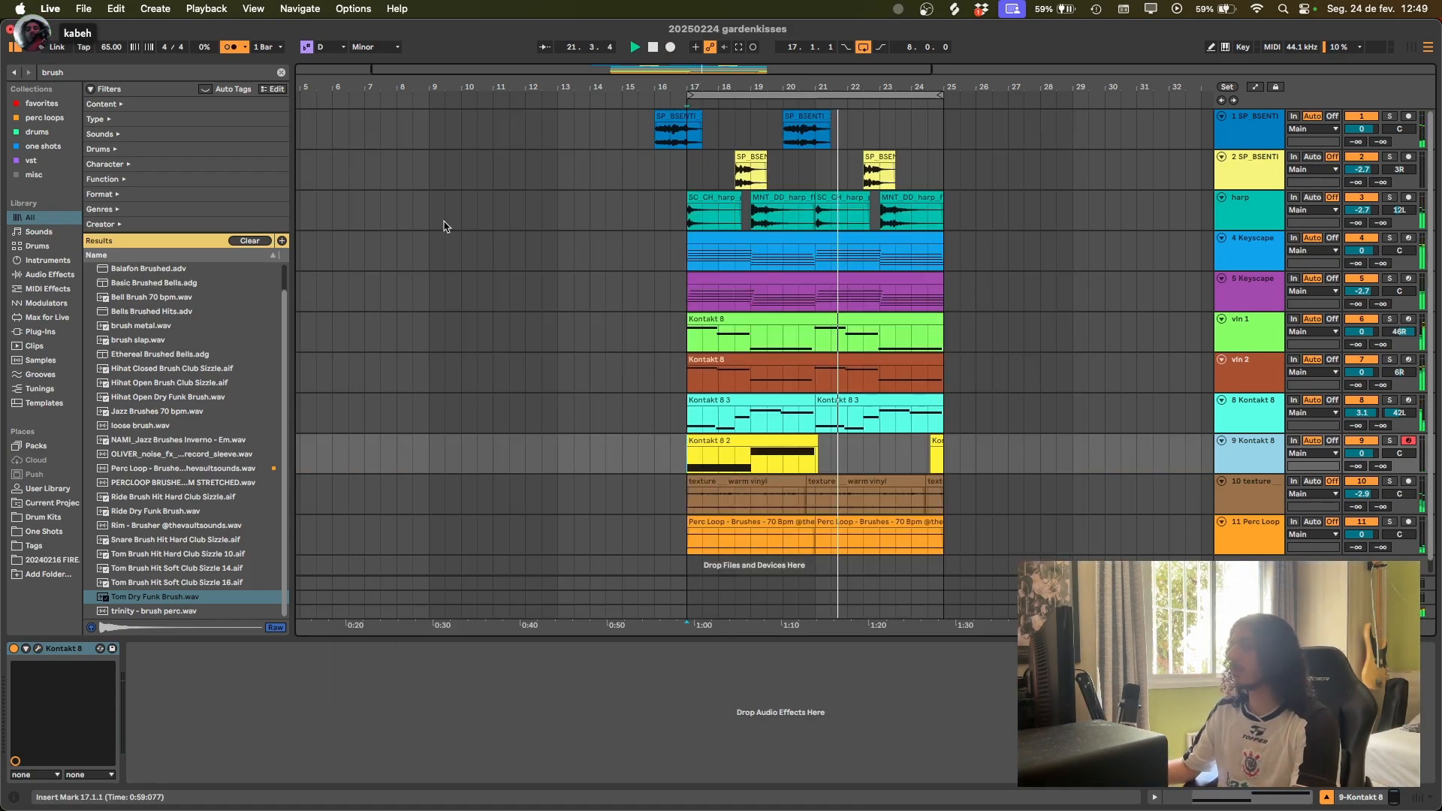
left_click_drag(810, 460, 695, 458)
key("super+d")
Step: Try to consolidate the two alto sax clips into one clip and open its notes
left_click(719, 443)
left_click(827, 444, "shift")
key("super+j")
double_click(827, 444)
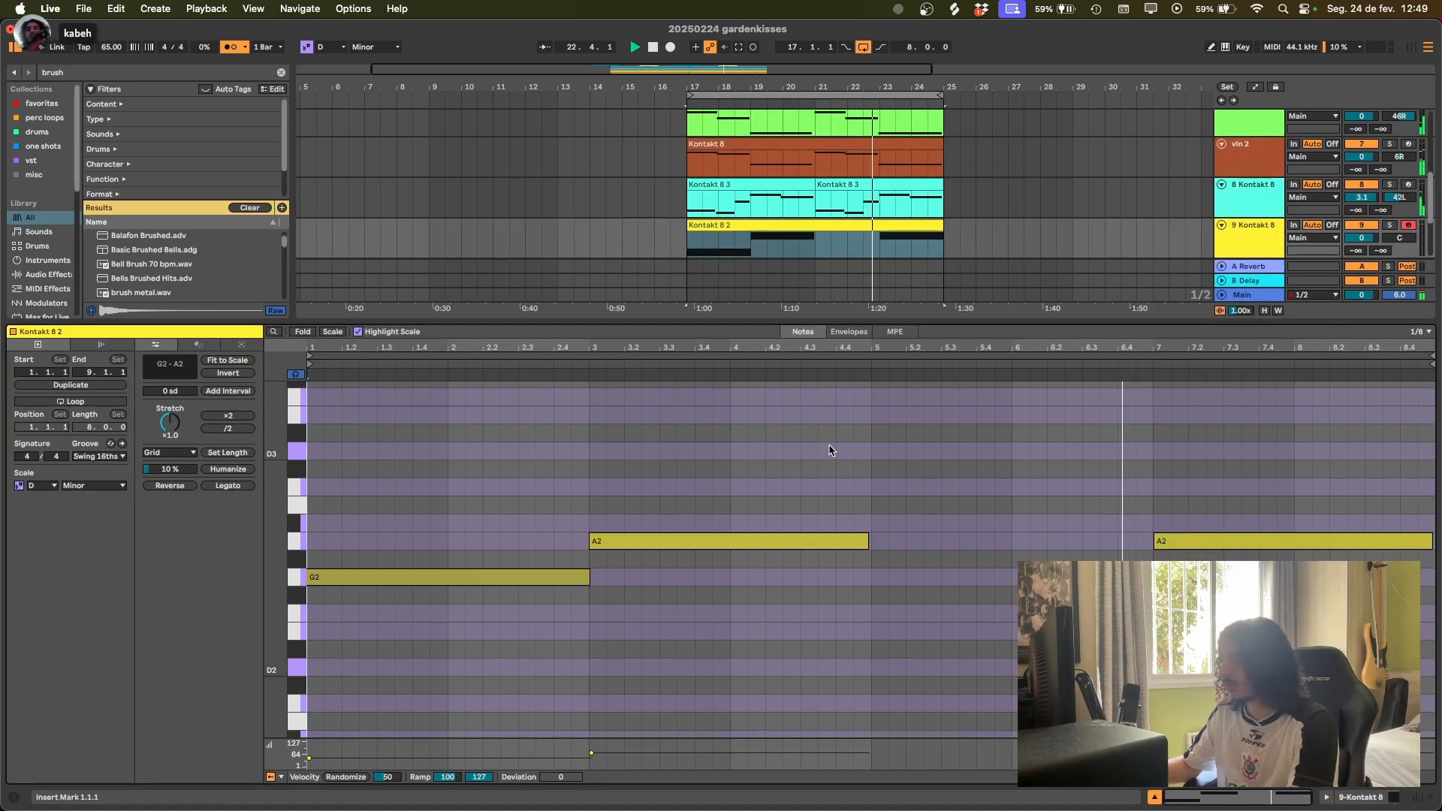
left_click_drag(830, 449, 952, 507)
Step: Check the notes of the two alto sax clips on track 9
left_click_drag(521, 518, 457, 664)
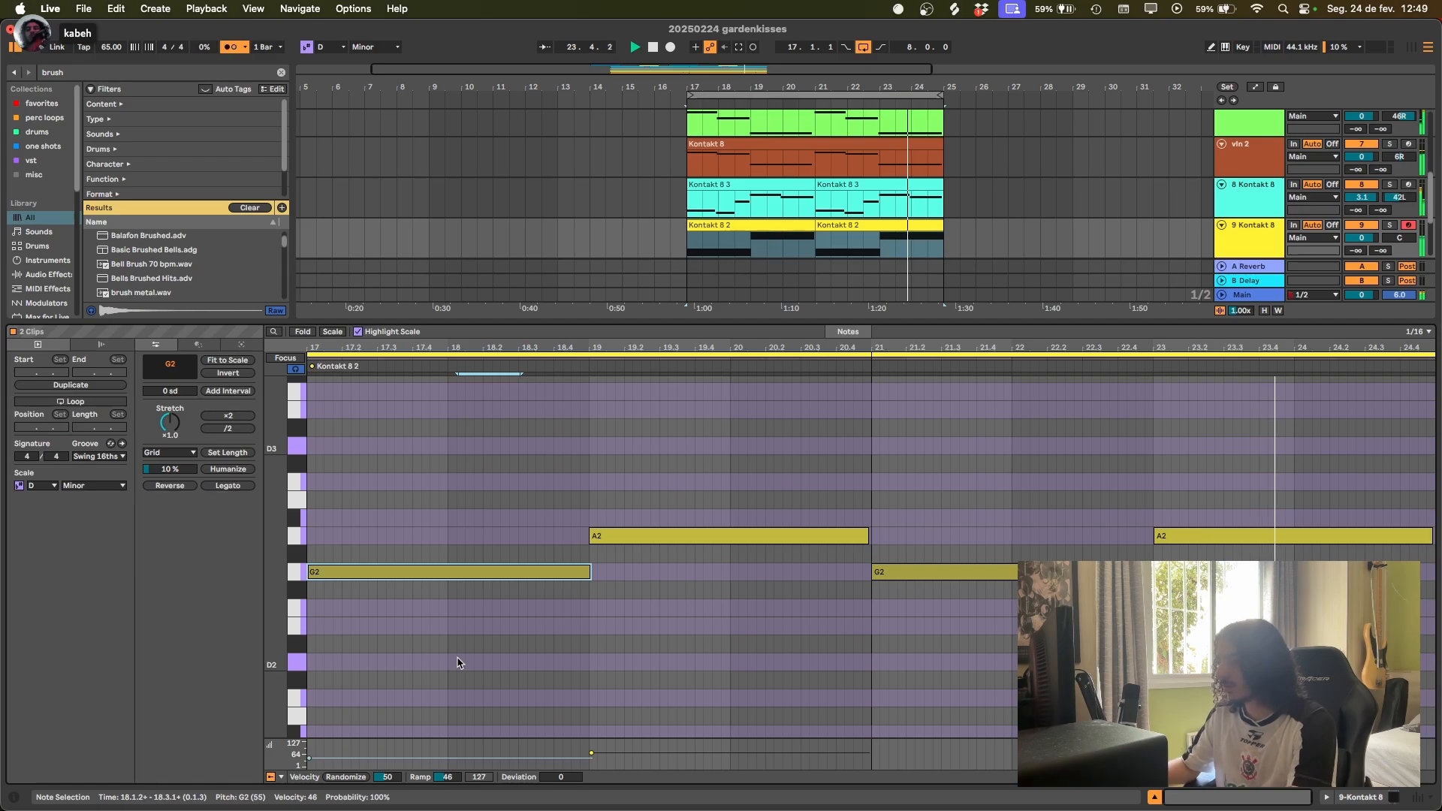
key("shift+Tab")
left_click(841, 440)
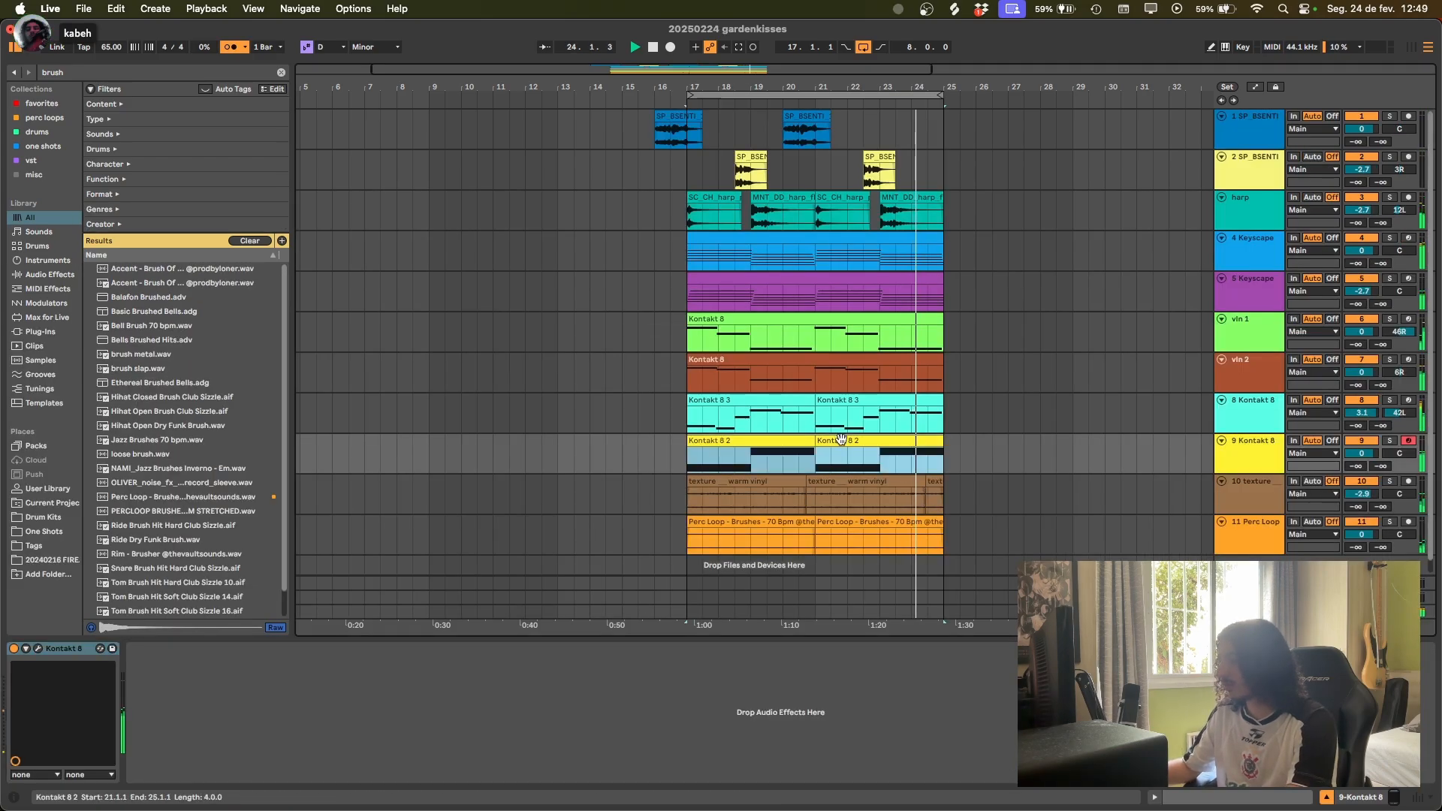
double_click(783, 444)
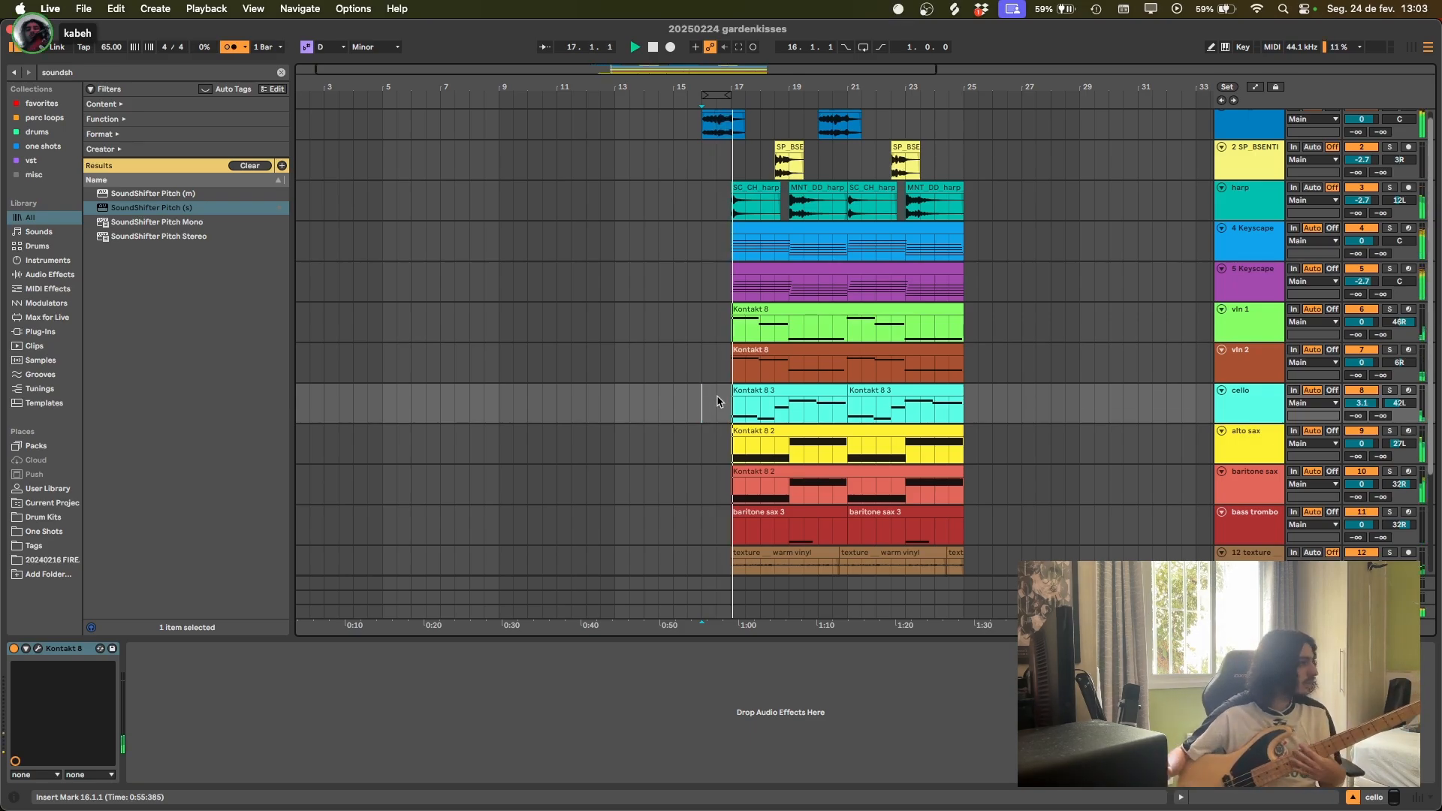
Step: Add SoundShifter Pitch (s) before the Saturator on the Main track, transpose it by -2 semitones and save the project
left_click(1248, 612)
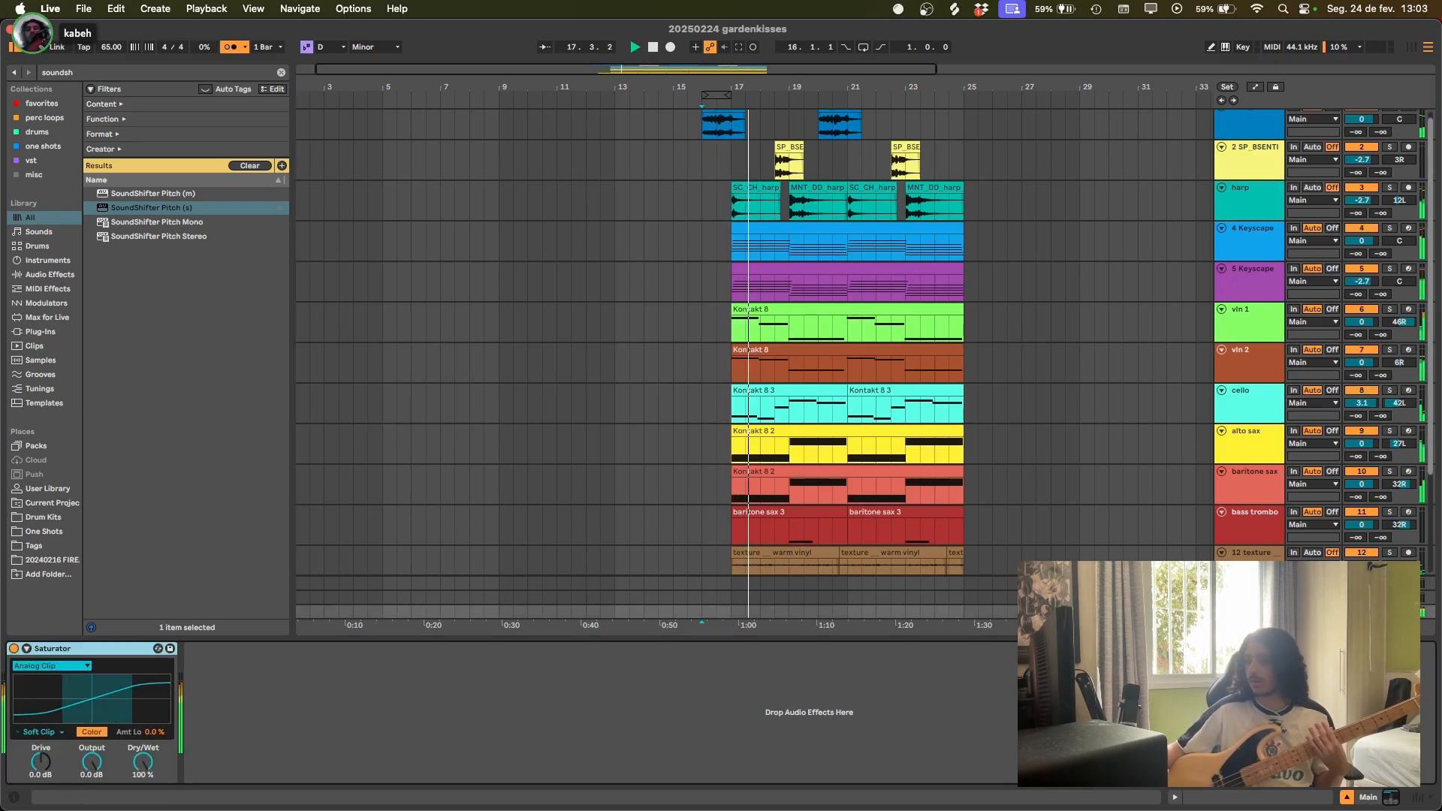
left_click_drag(149, 208, 26, 757)
left_click_drag(396, 199, 397, 211)
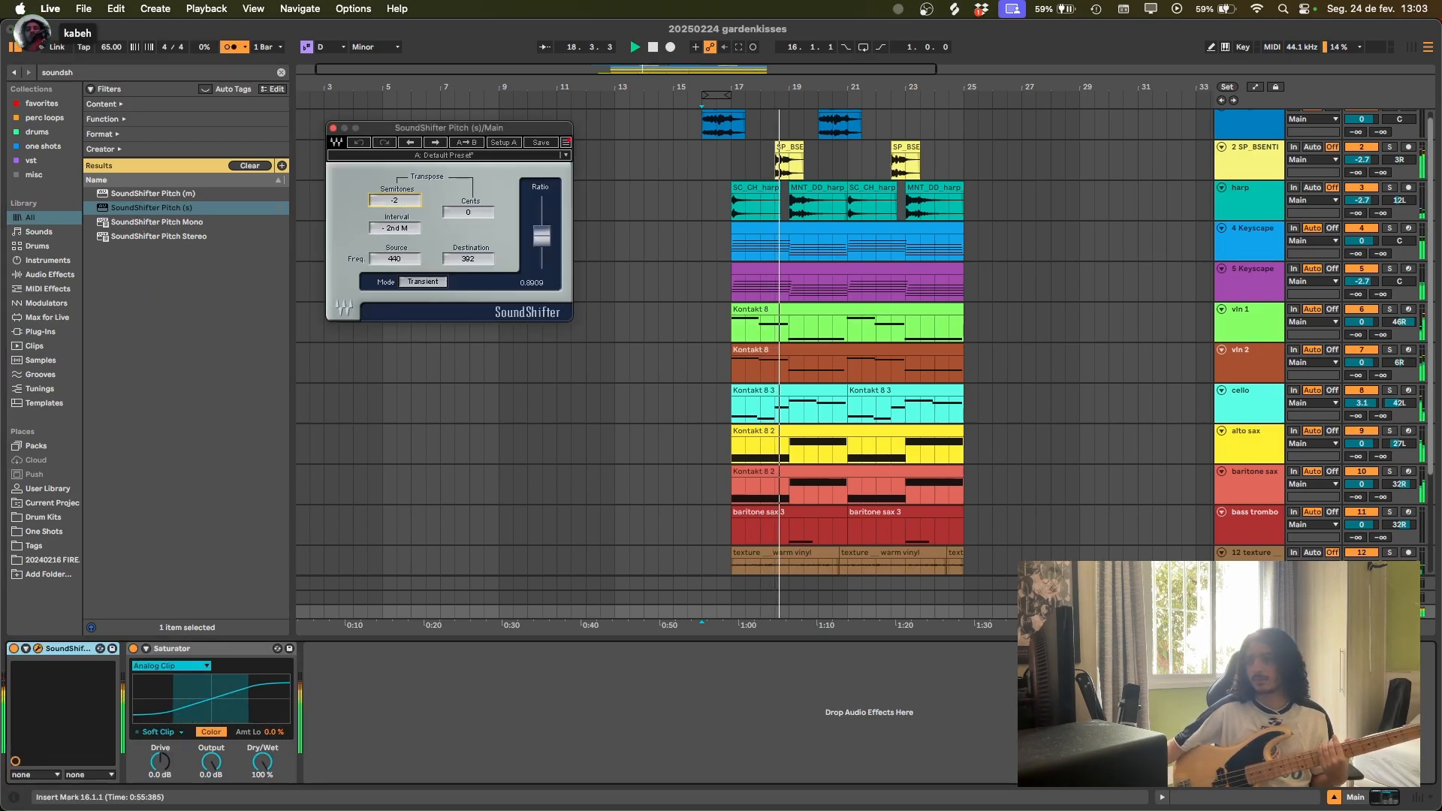
key("super+s")
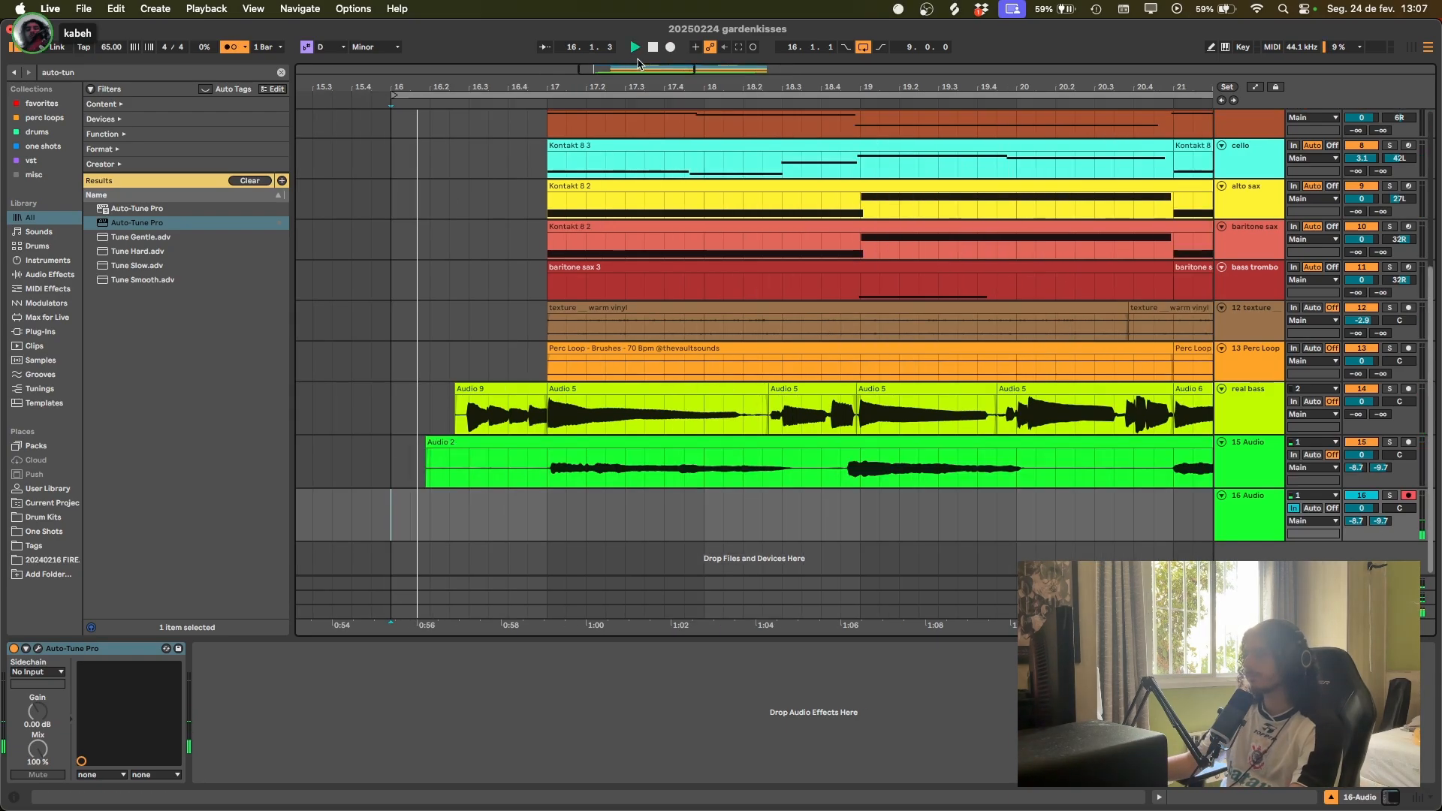
Step: Record a vocal take on the armed track 16 Audio, starting from bar 16
key("F9")
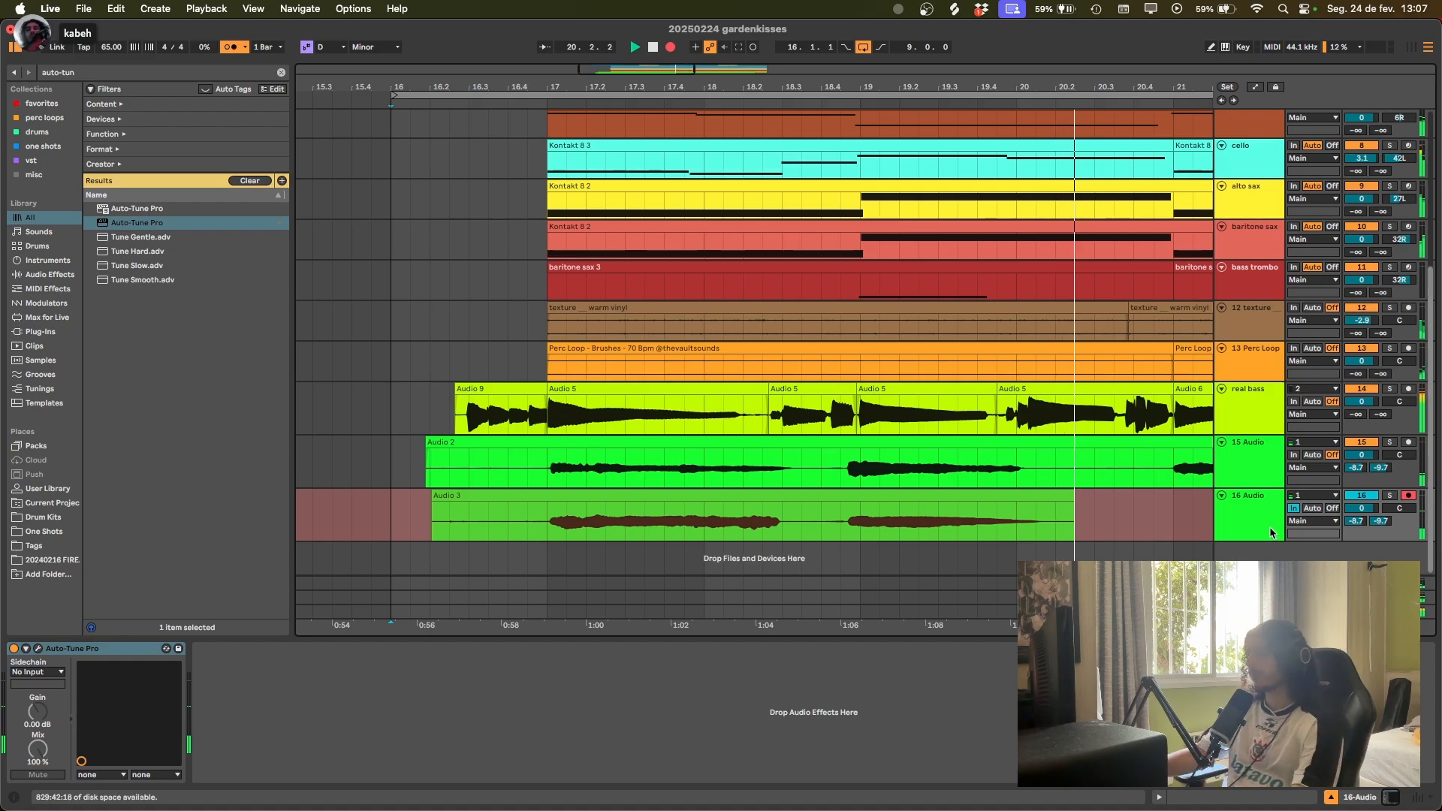
scroll(1061, 471, "right", 1)
scroll(1060, 471, "down", 5)
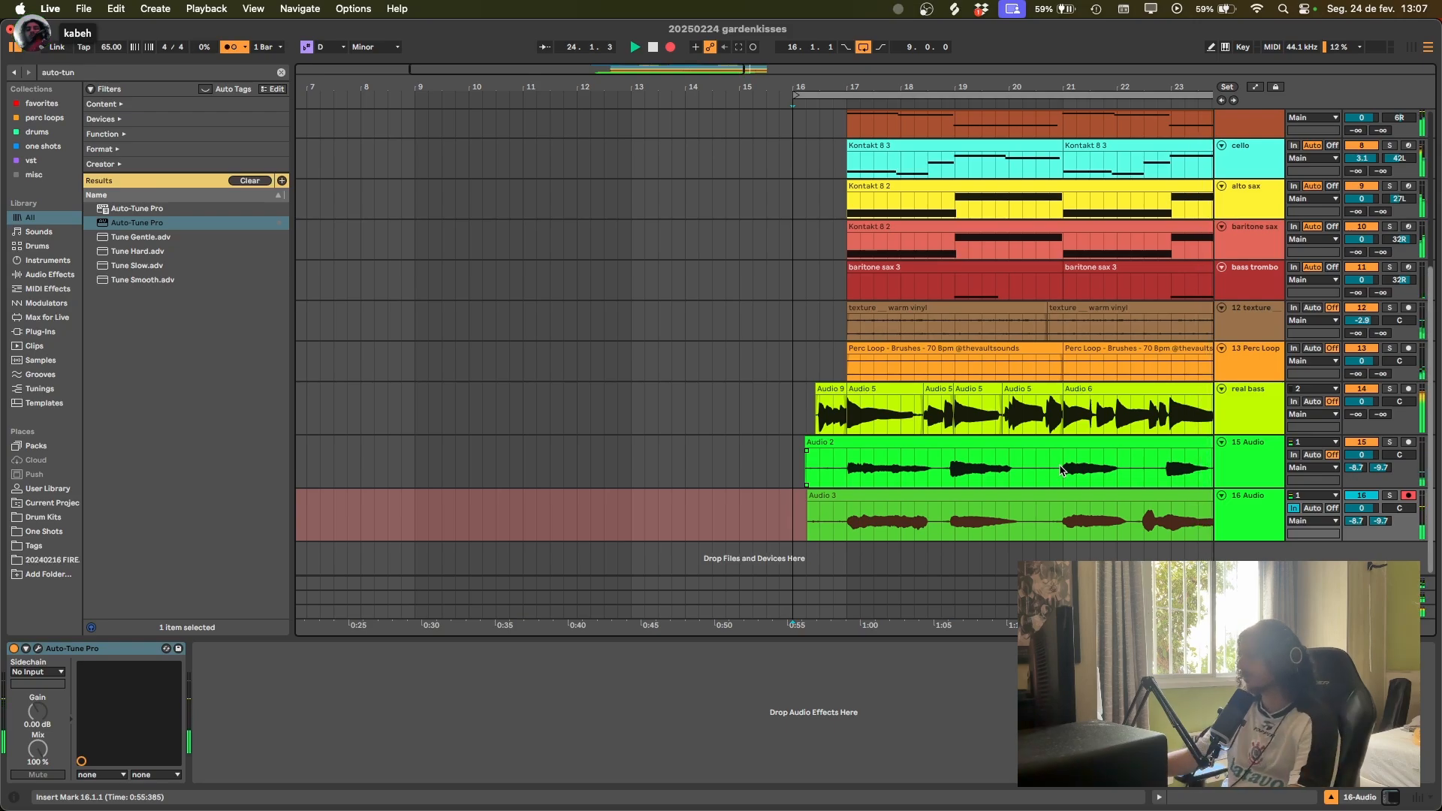
scroll(1059, 481, "right", 5)
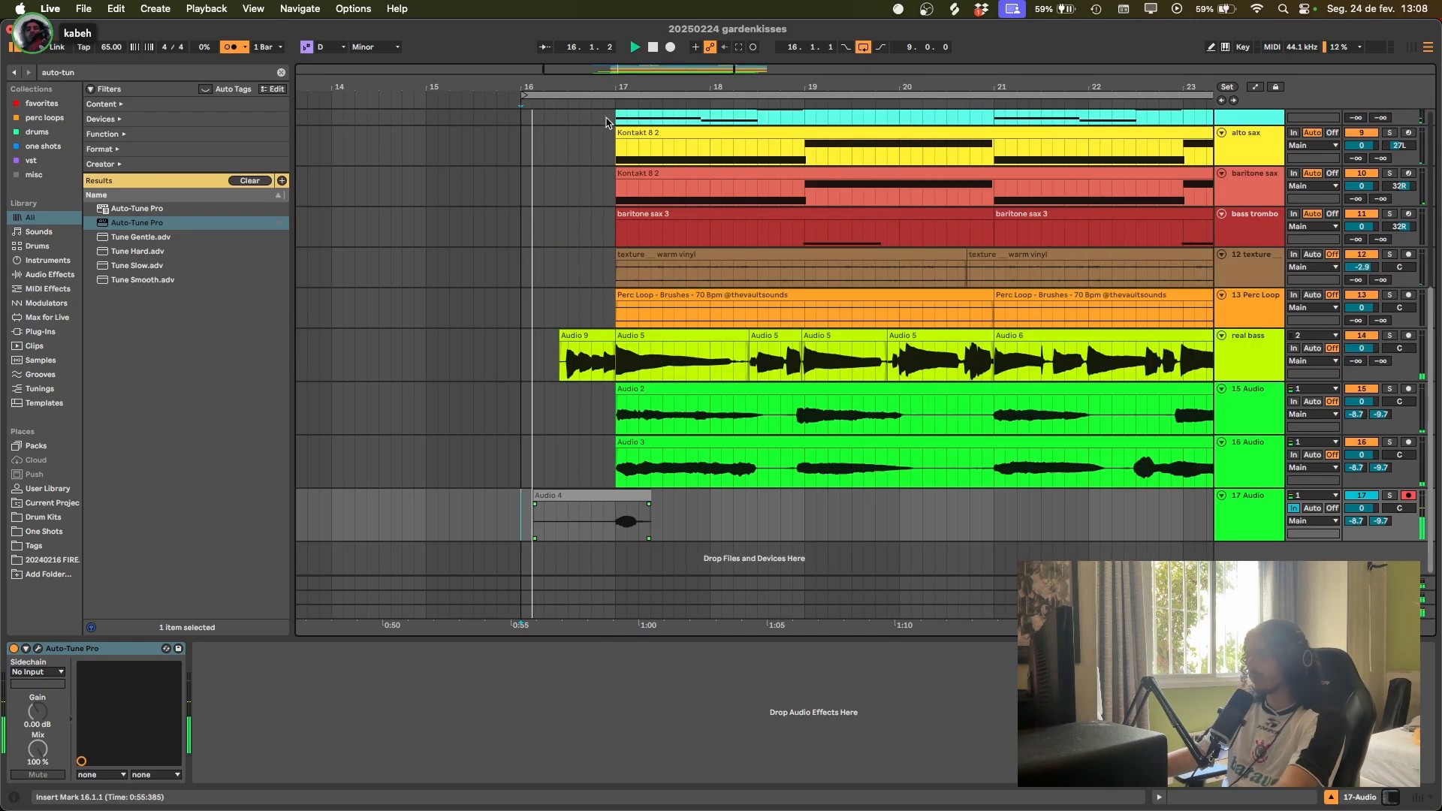
Step: Record another vocal take on track 17 Audio from bar 16 and stop playback
key("F9")
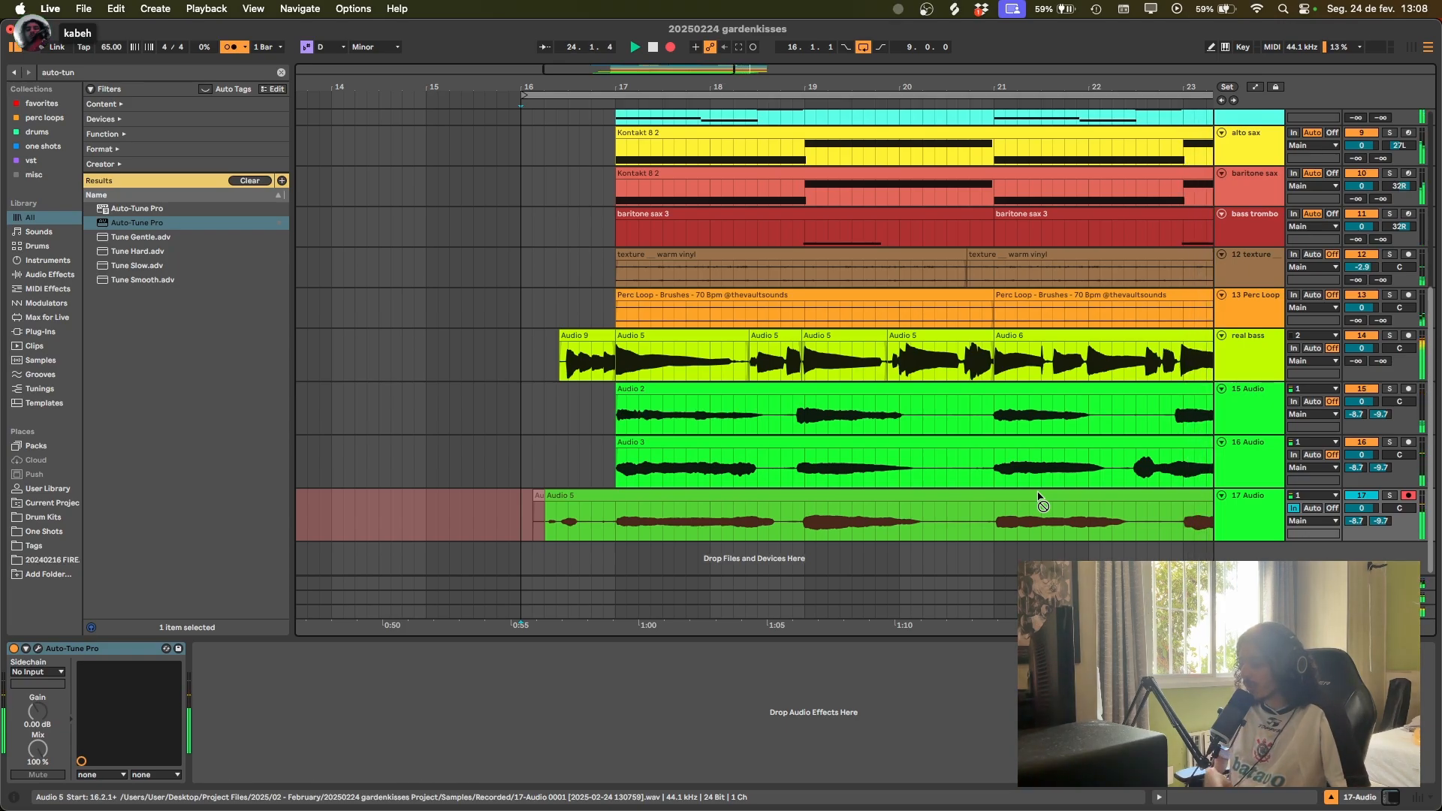
scroll(928, 457, "down", 5)
key("space")
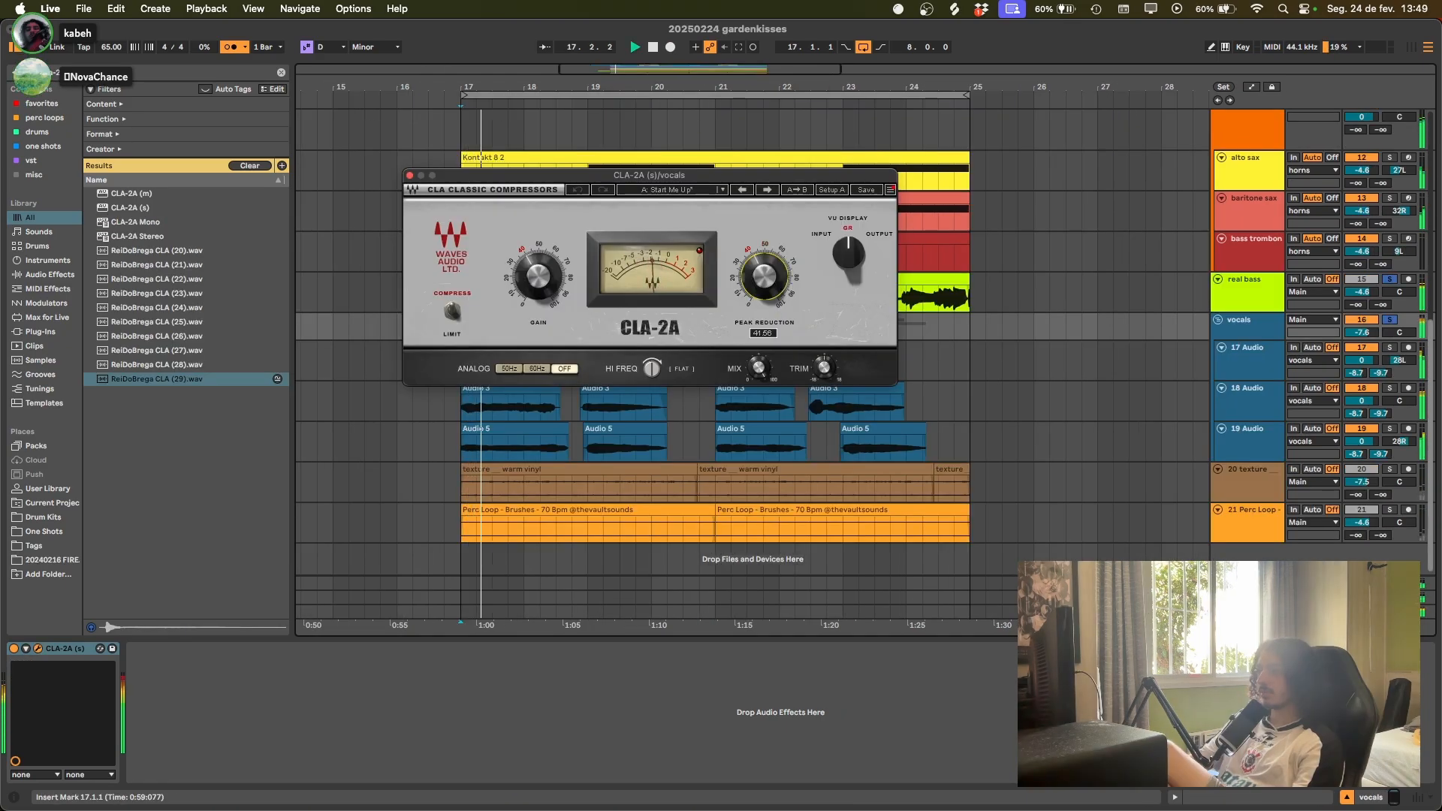
Step: Adjust the vocals group's CLA-2A gain and add the UADx 1176 FET Compressor after it by searching for "1176"
left_click_drag(540, 278, 539, 275)
key("super+f")
type("1176")
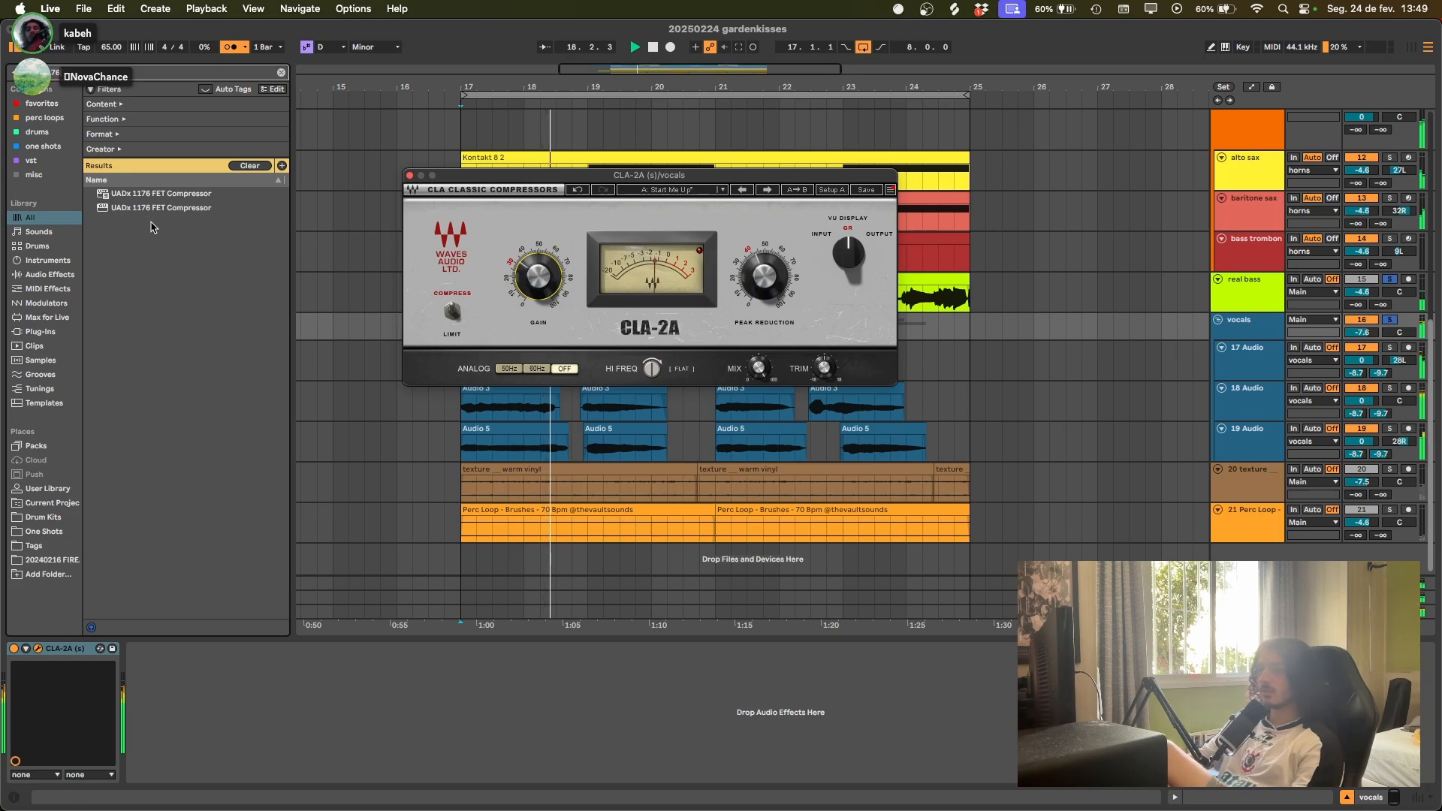
left_click_drag(159, 208, 327, 689)
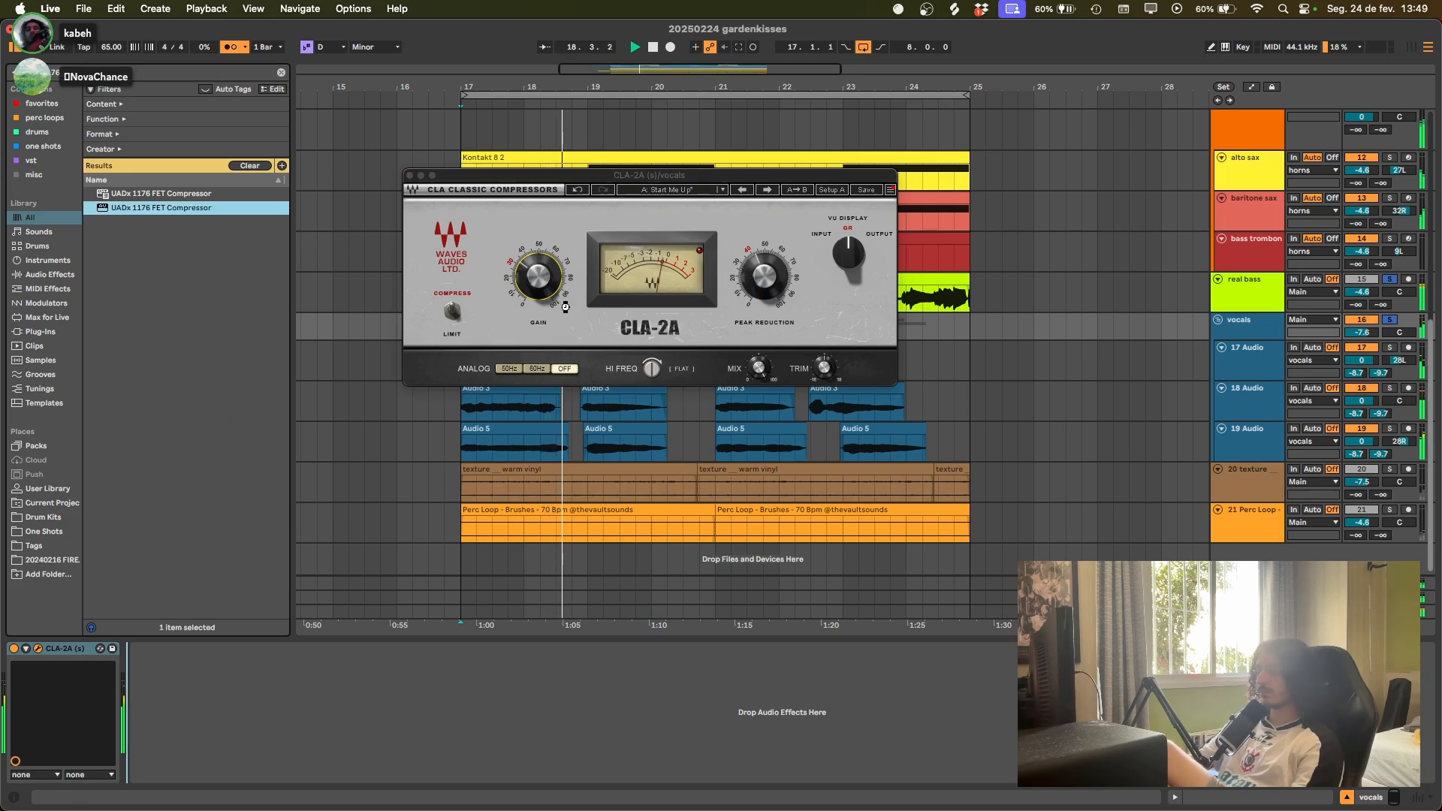
Step: Balance the 1176's input and output levels with the CLA-2A gain on the vocals, and close the 1176 window
left_click_drag(615, 187, 916, 133)
left_click(593, 282)
left_click_drag(273, 380, 275, 360)
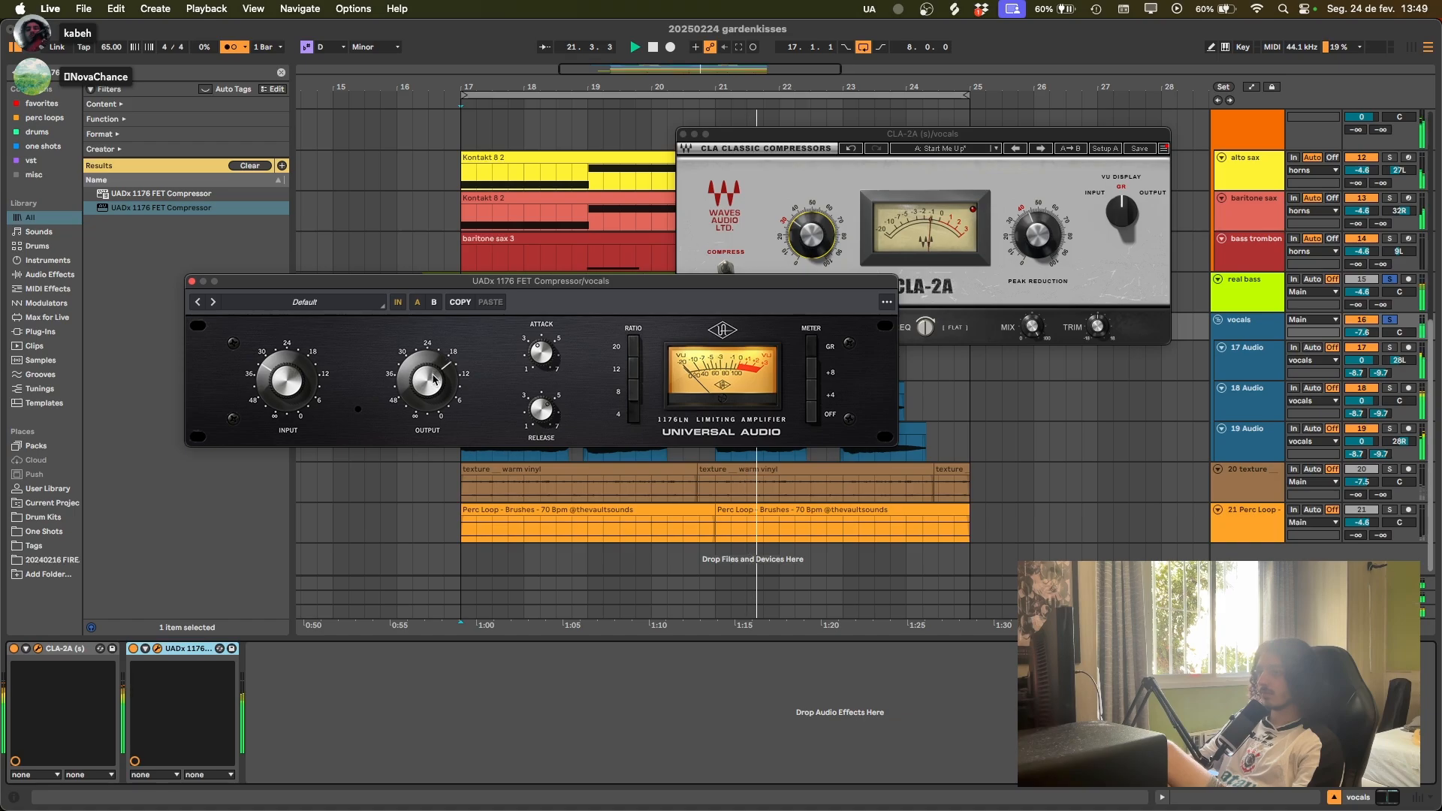
left_click(810, 239)
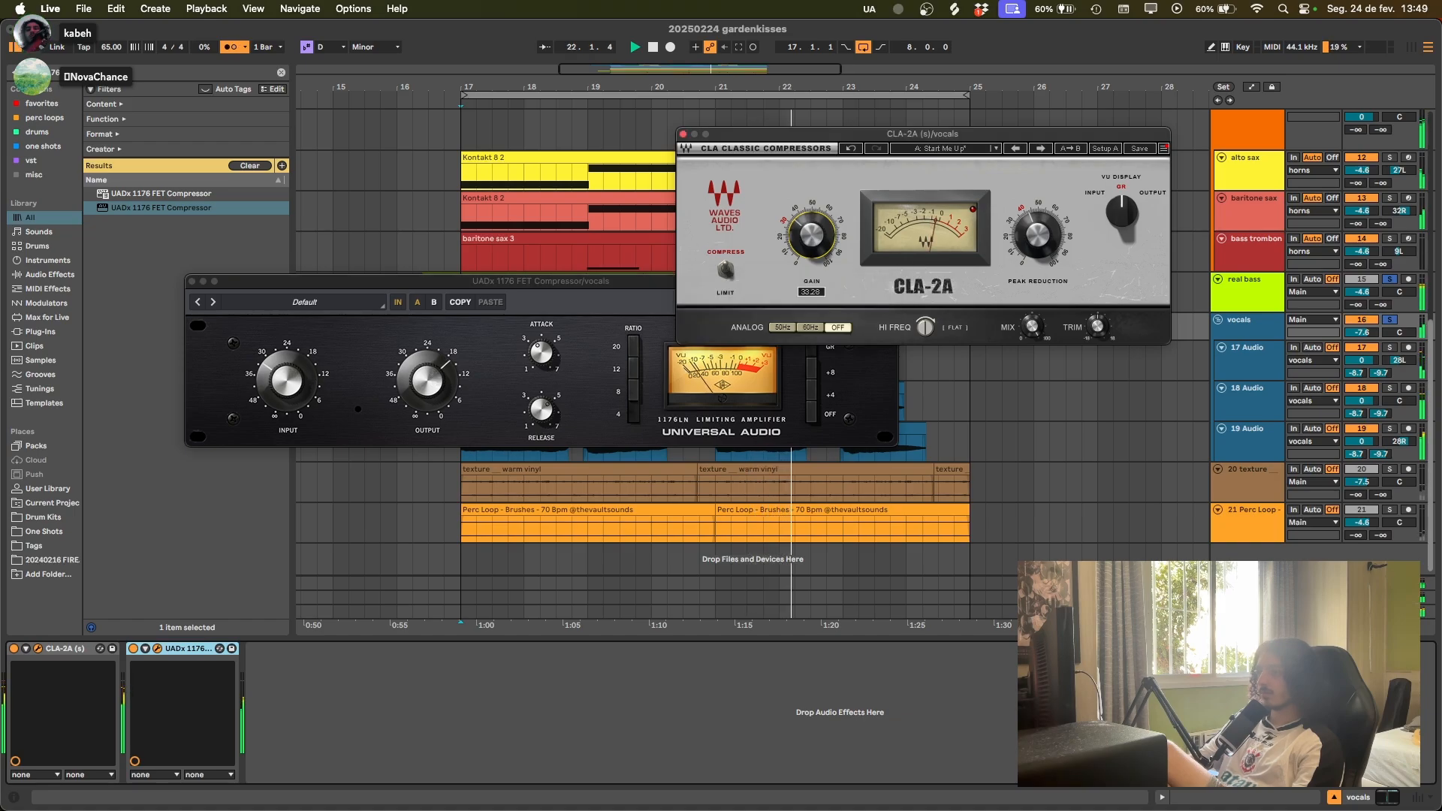
left_click_drag(435, 401, 425, 382)
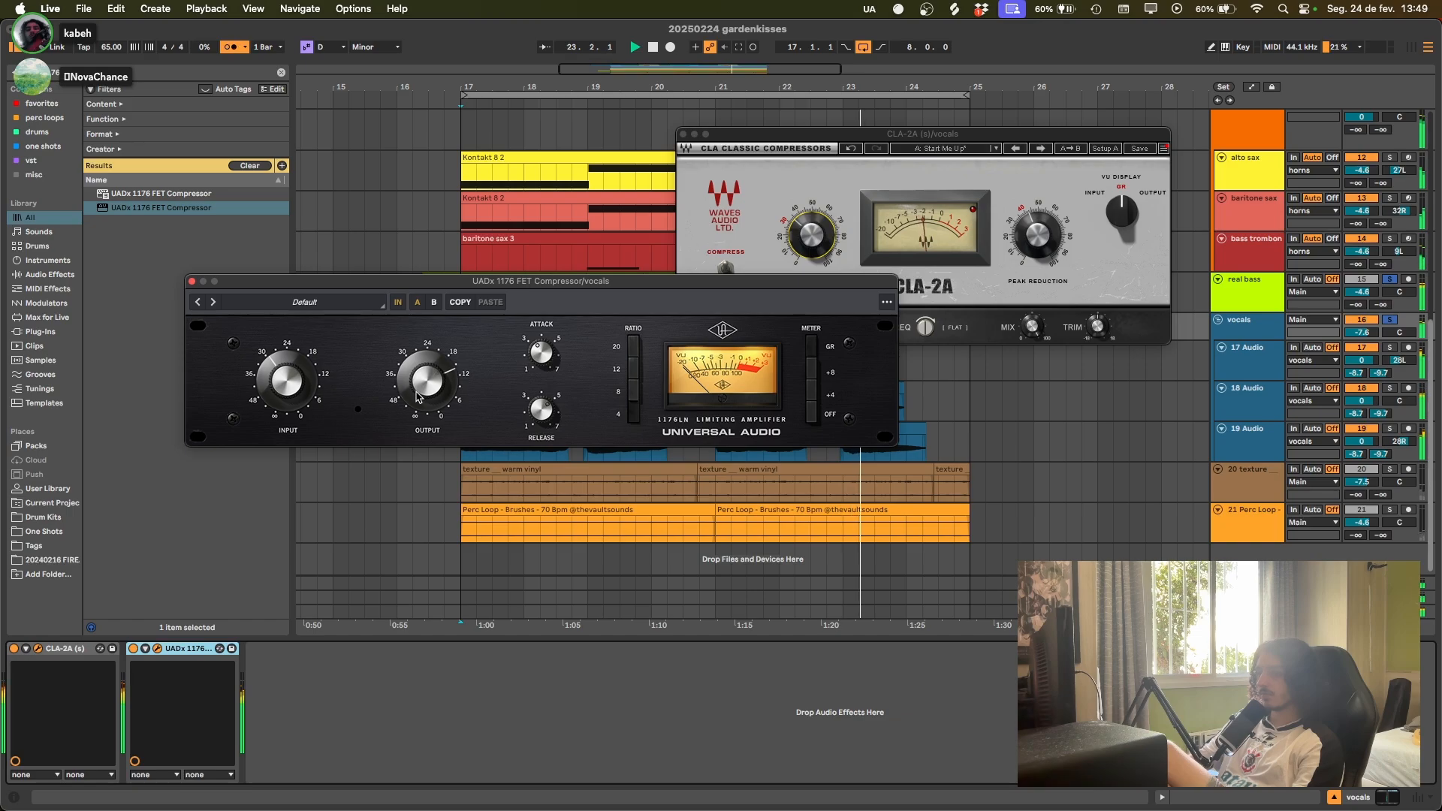
left_click(192, 282)
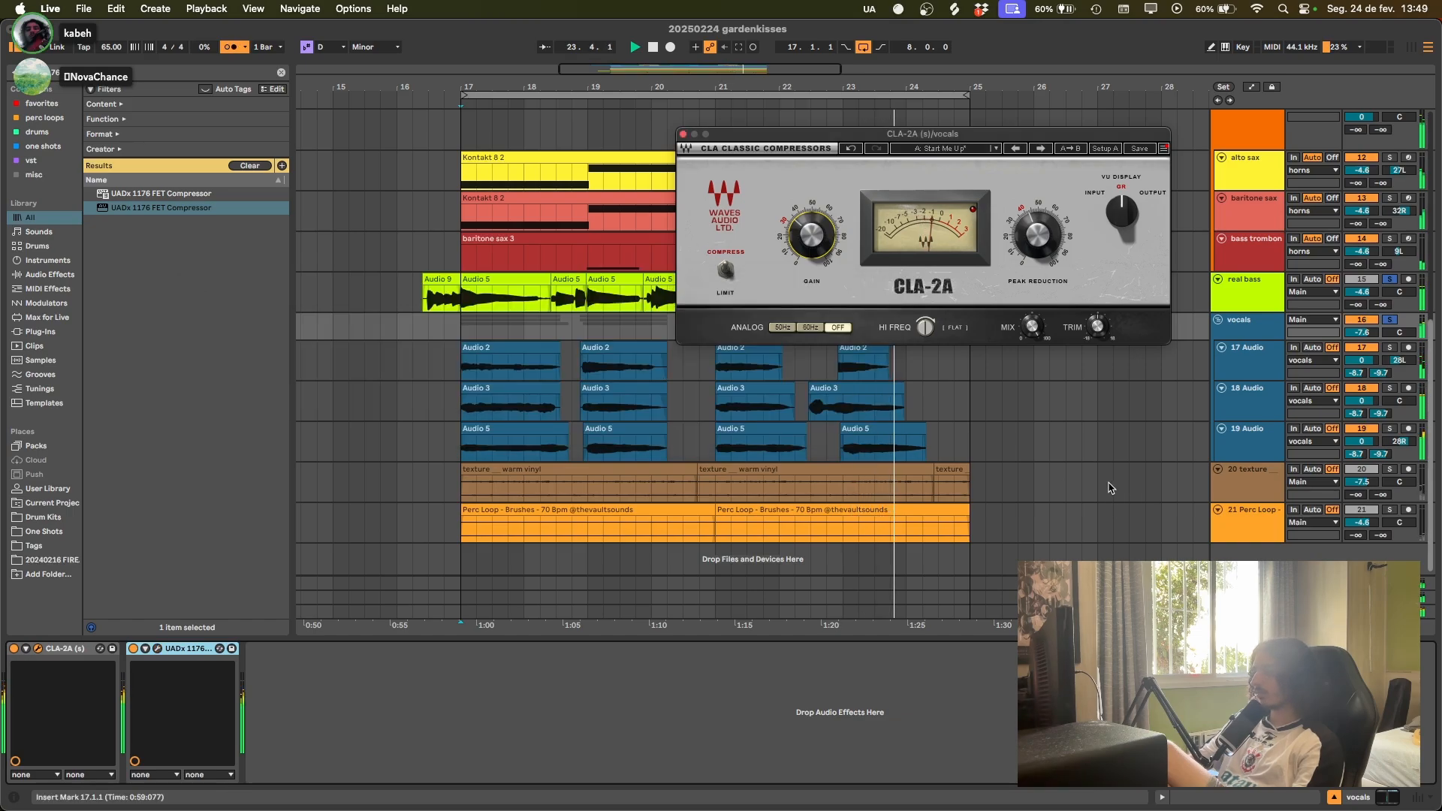
Step: Select the vocals group and search the browser for "micro"
left_click(1249, 328)
key("super+f")
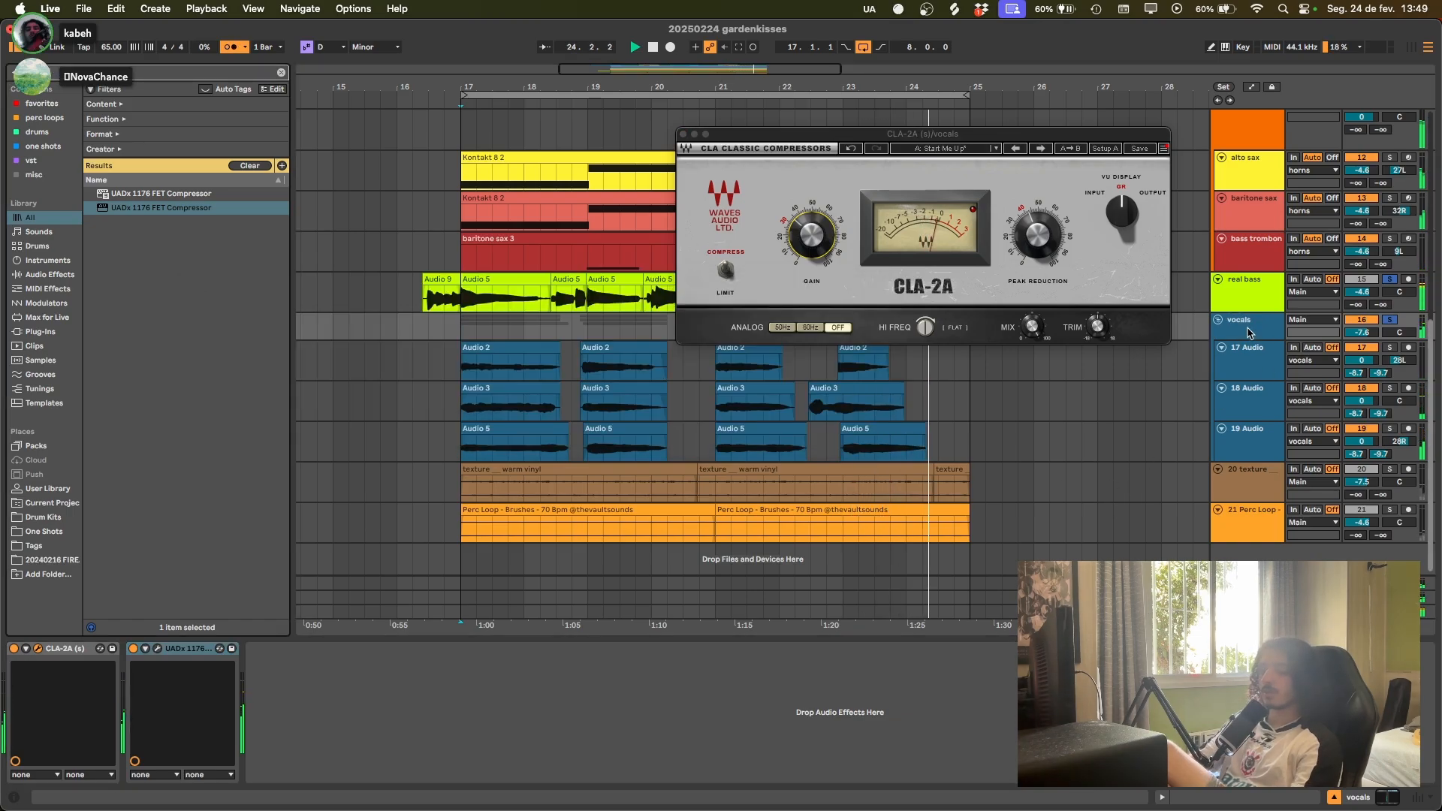
type("micro")
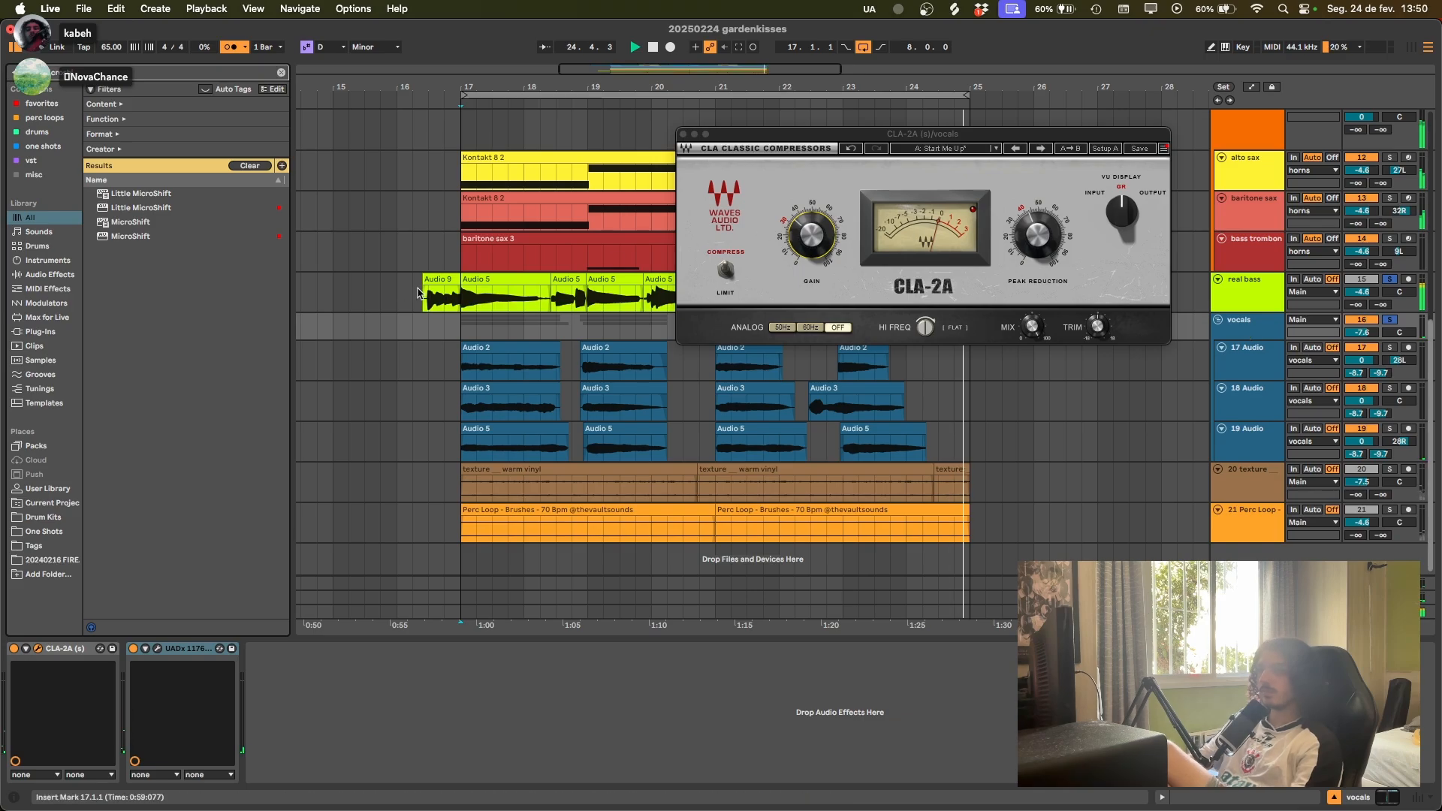
Step: Place the insert marker at bar 16 on the real bass track, save the project and hide the device view
left_click(397, 293)
key("super+s")
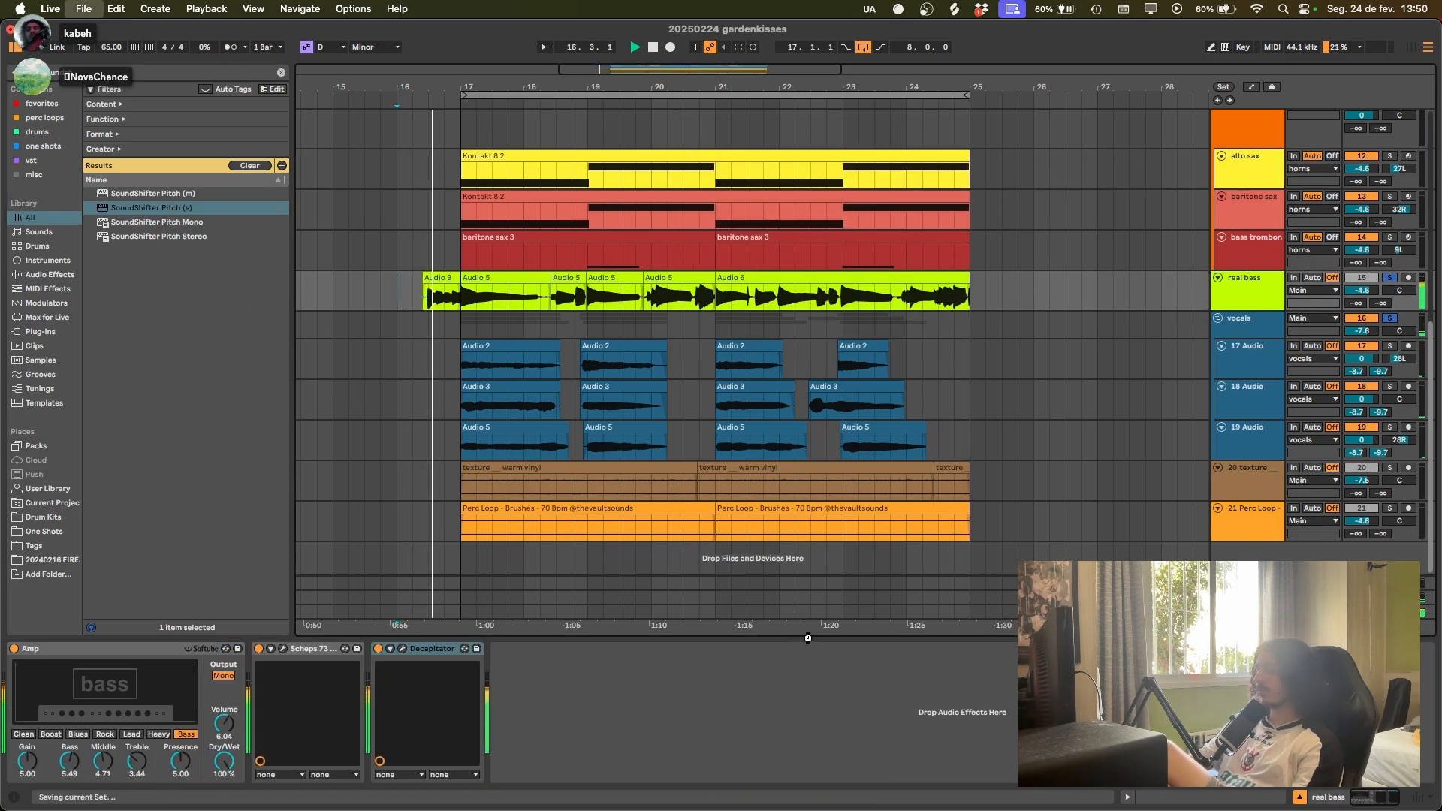
key("alt+super+l")
scroll(813, 682, "down", 5)
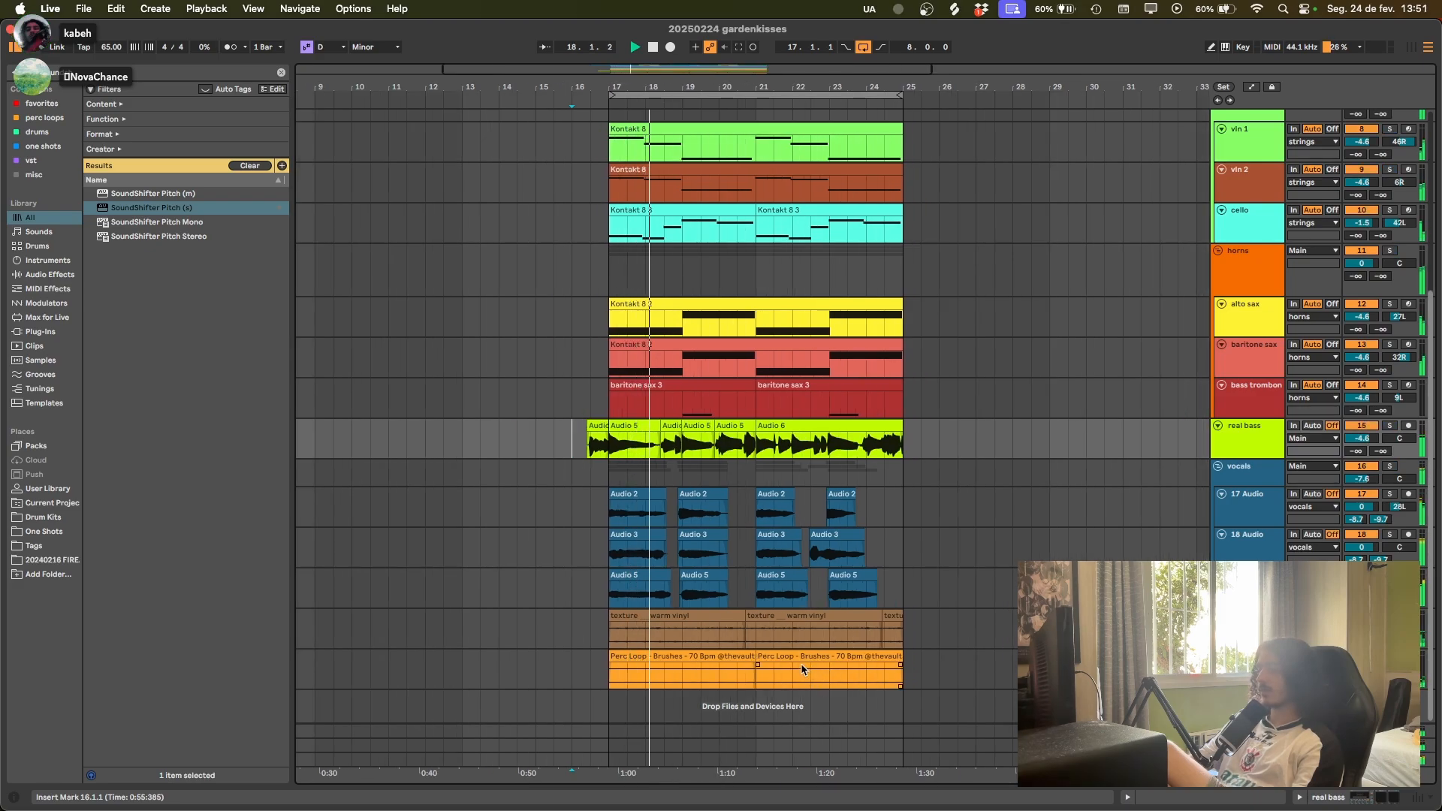
Step: Lower the vln accent track's volume to -8.3 dB and save the project
scroll(803, 668, "up", 5)
scroll(706, 627, "up", 2)
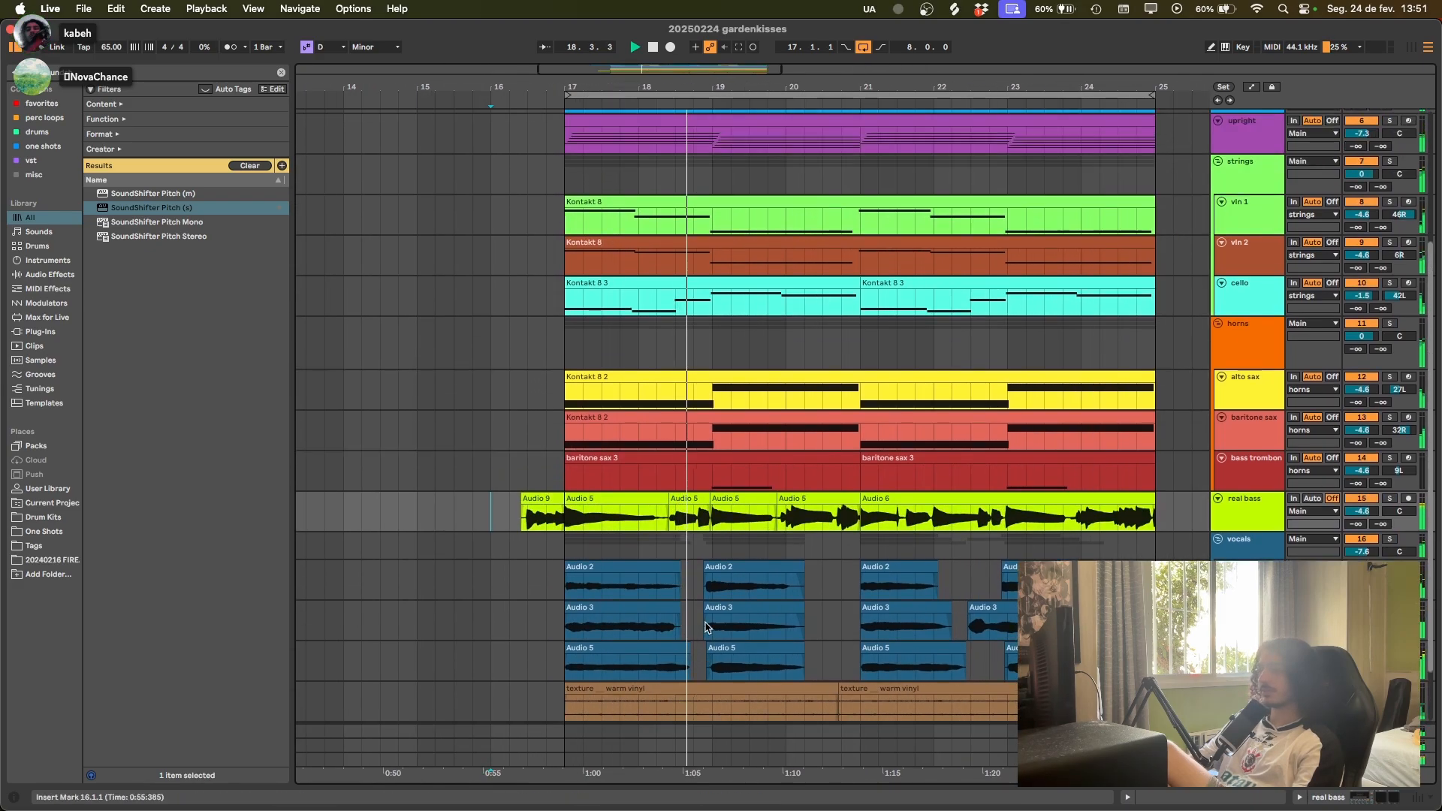
scroll(706, 628, "up", 3)
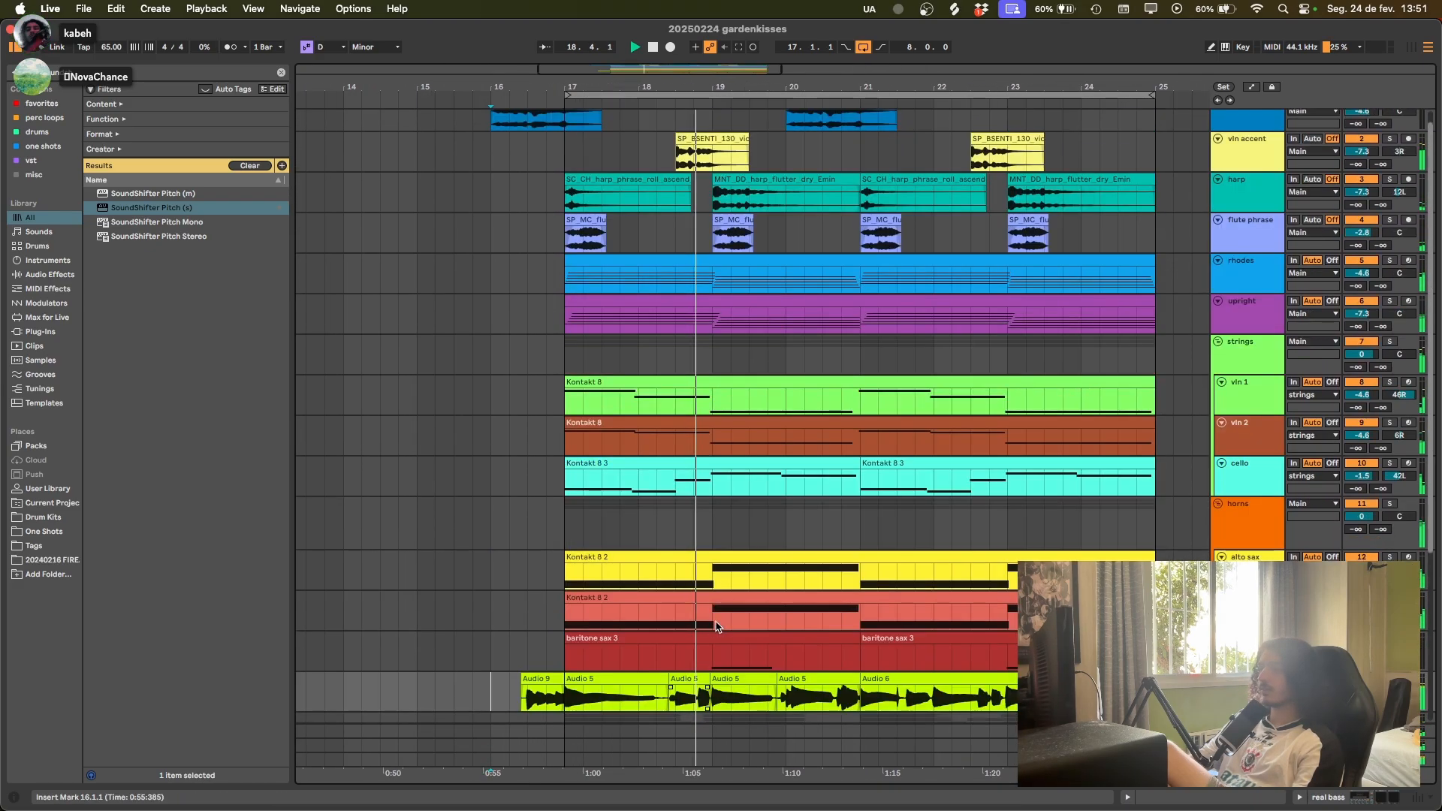
left_click(1246, 143)
left_click_drag(1361, 152, 1365, 159)
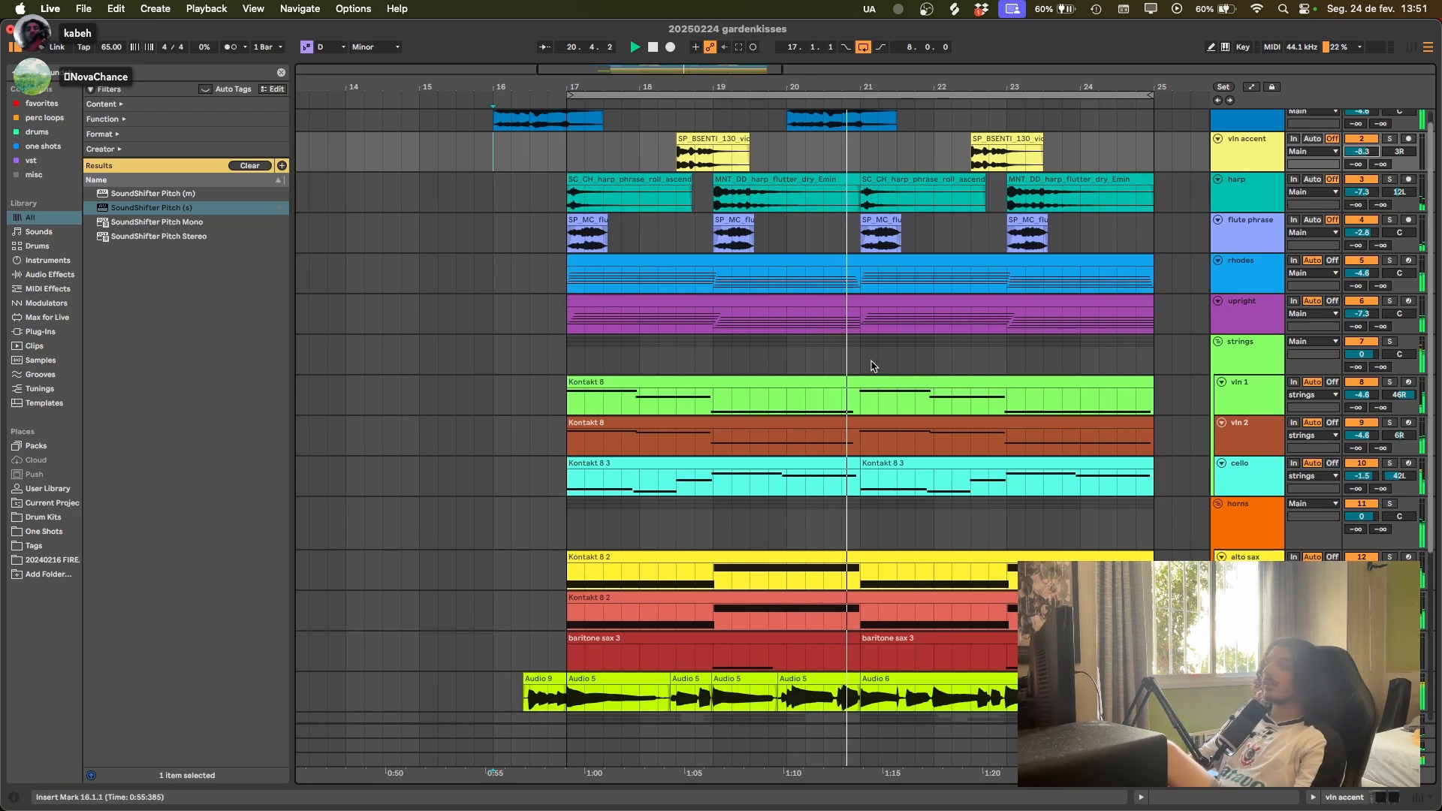
scroll(874, 368, "down", 3)
left_click(1092, 352)
key("super+s")
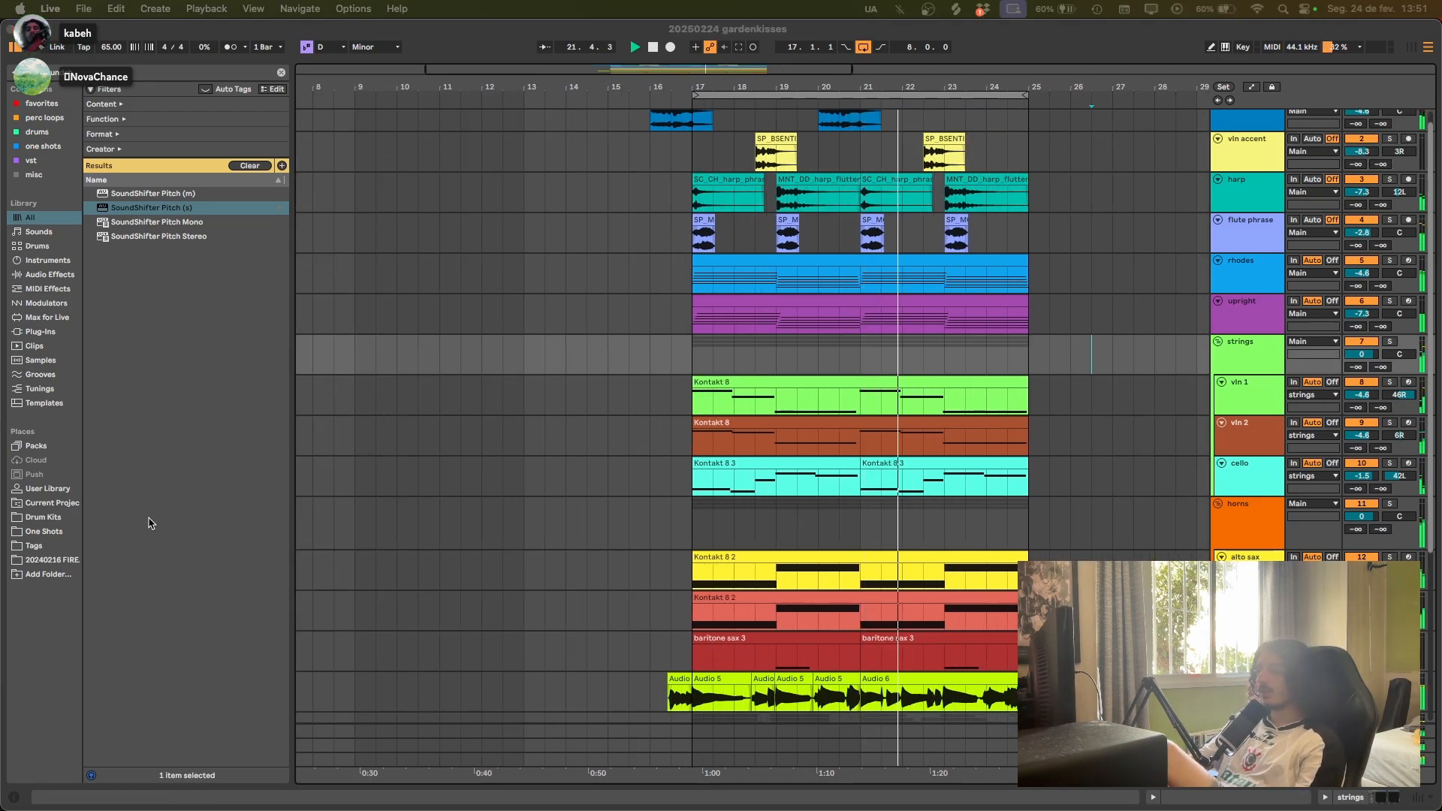
Step: Duplicate bars 17 to 25 across the vln accent track and the tracks below it, placing the copy at bar 25
left_click(652, 488)
scroll(670, 498, "up", 3)
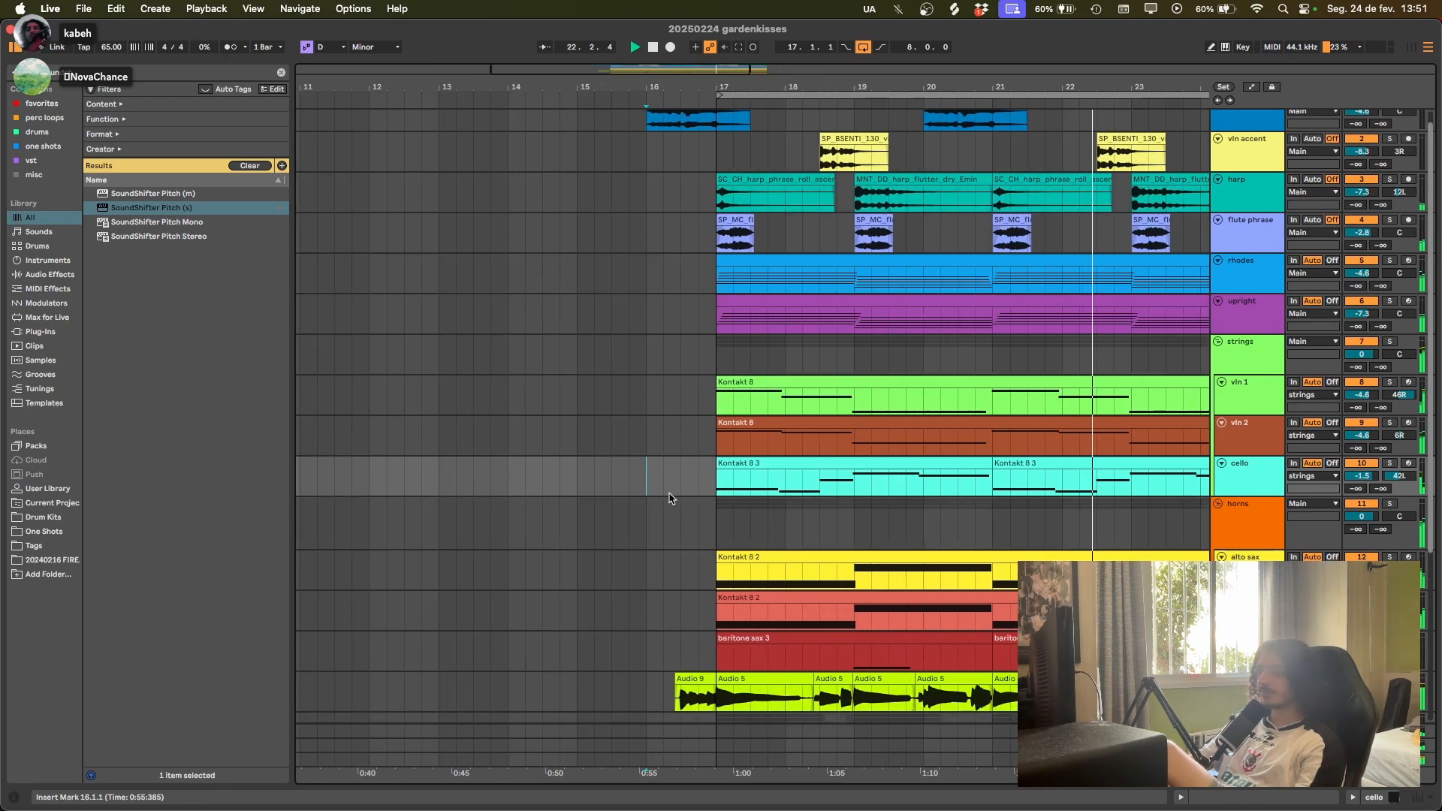
scroll(670, 498, "down", 6)
scroll(674, 494, "right", 2)
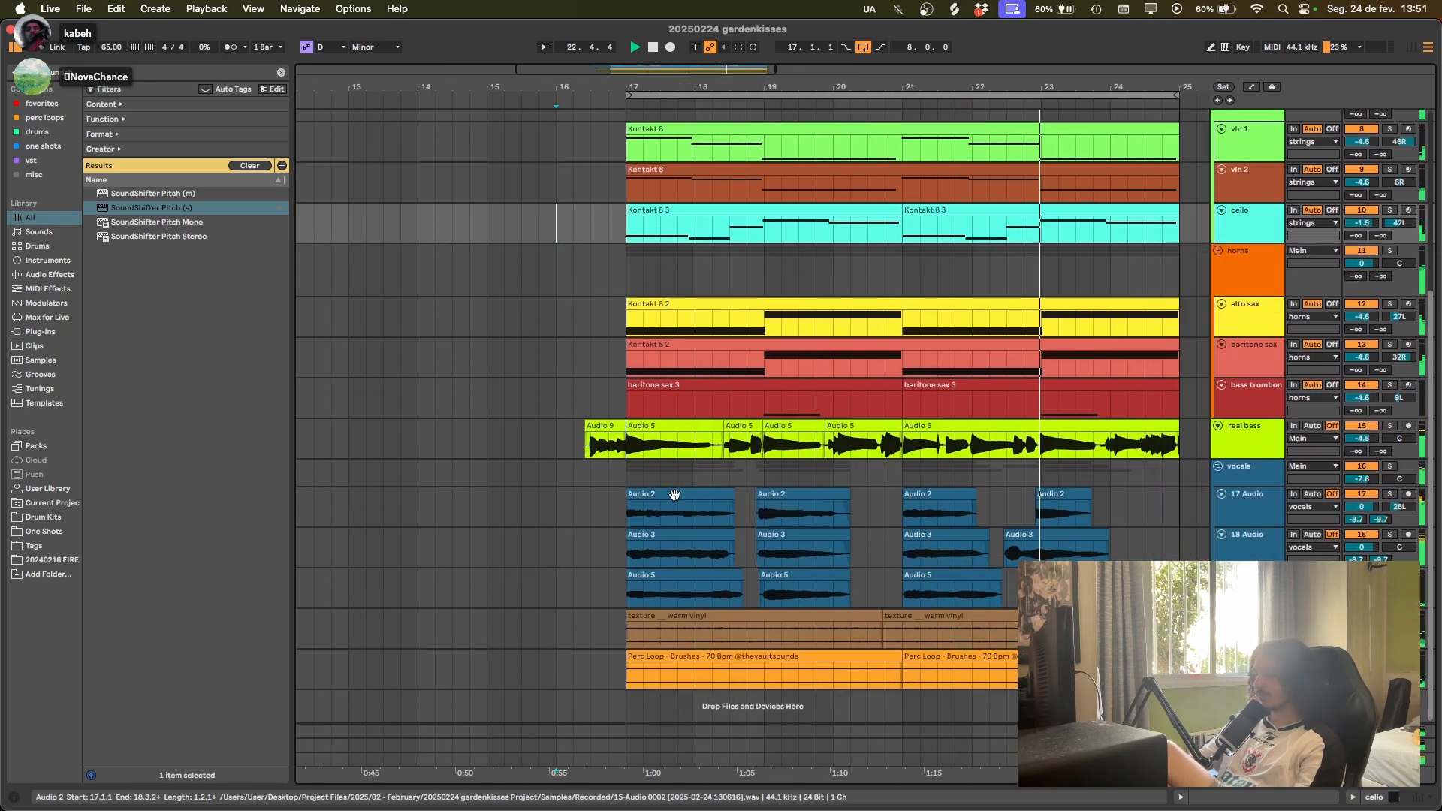
scroll(714, 511, "up", 5)
scroll(754, 524, "down", 5)
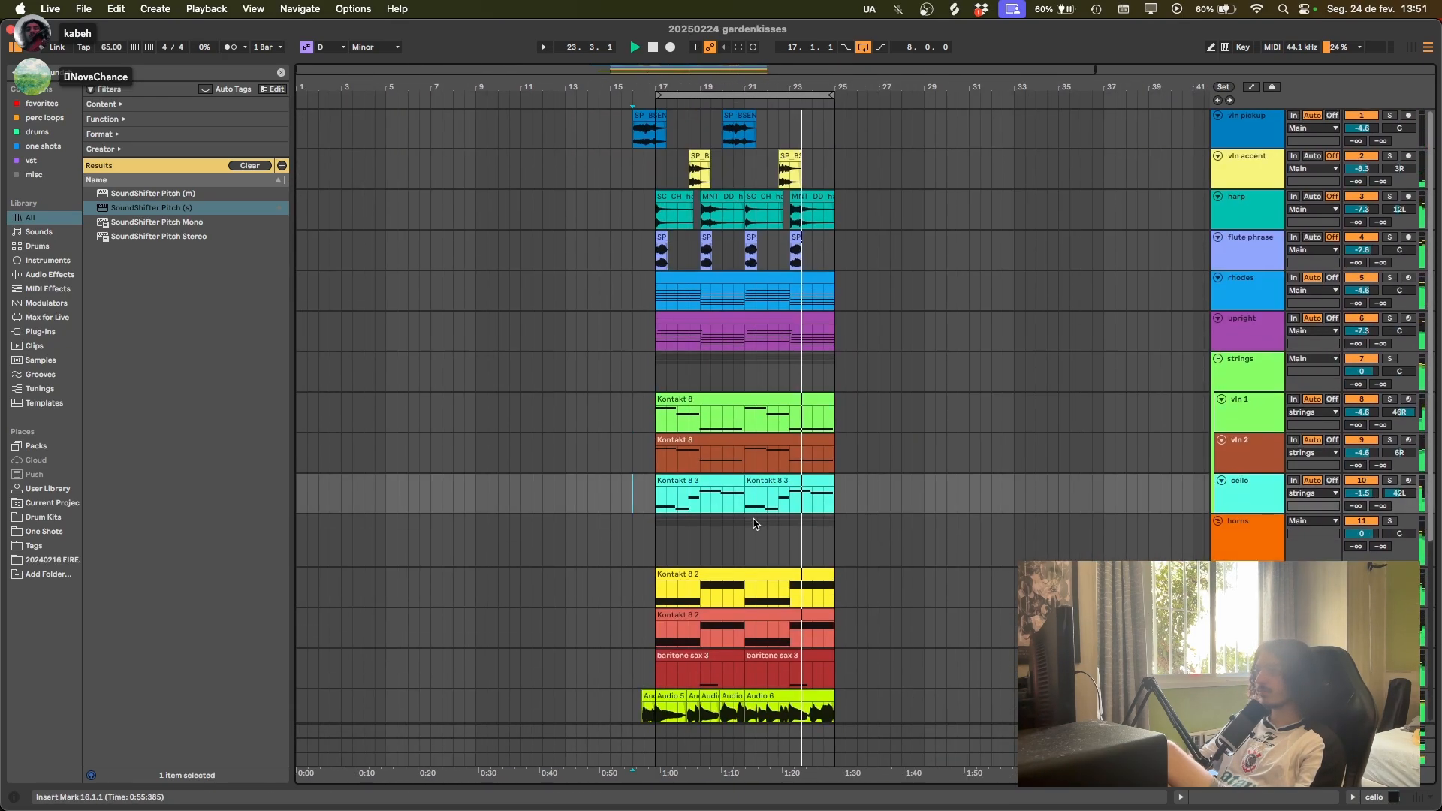
scroll(852, 376, "up", 5)
left_click_drag(804, 175, 461, 800)
key("super+d")
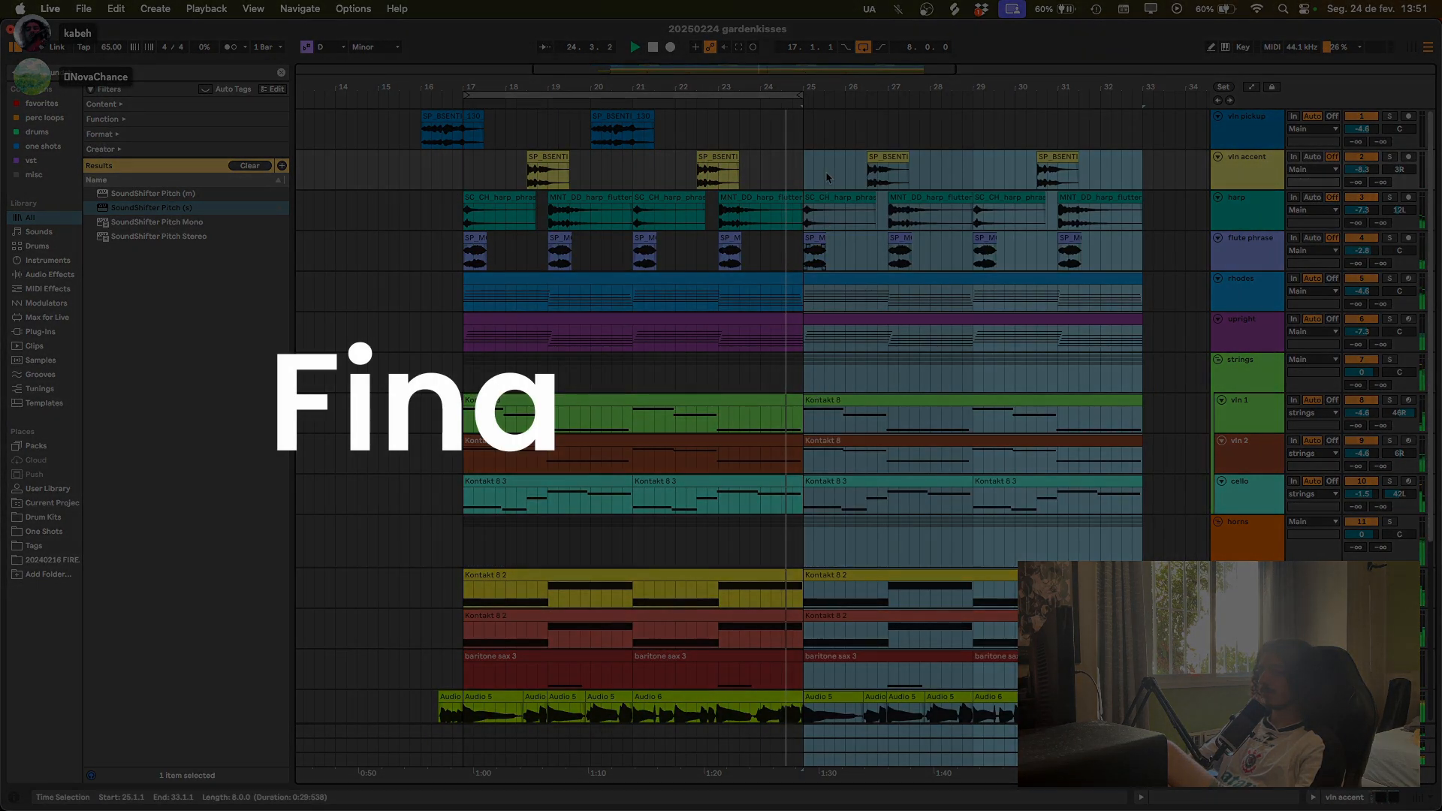